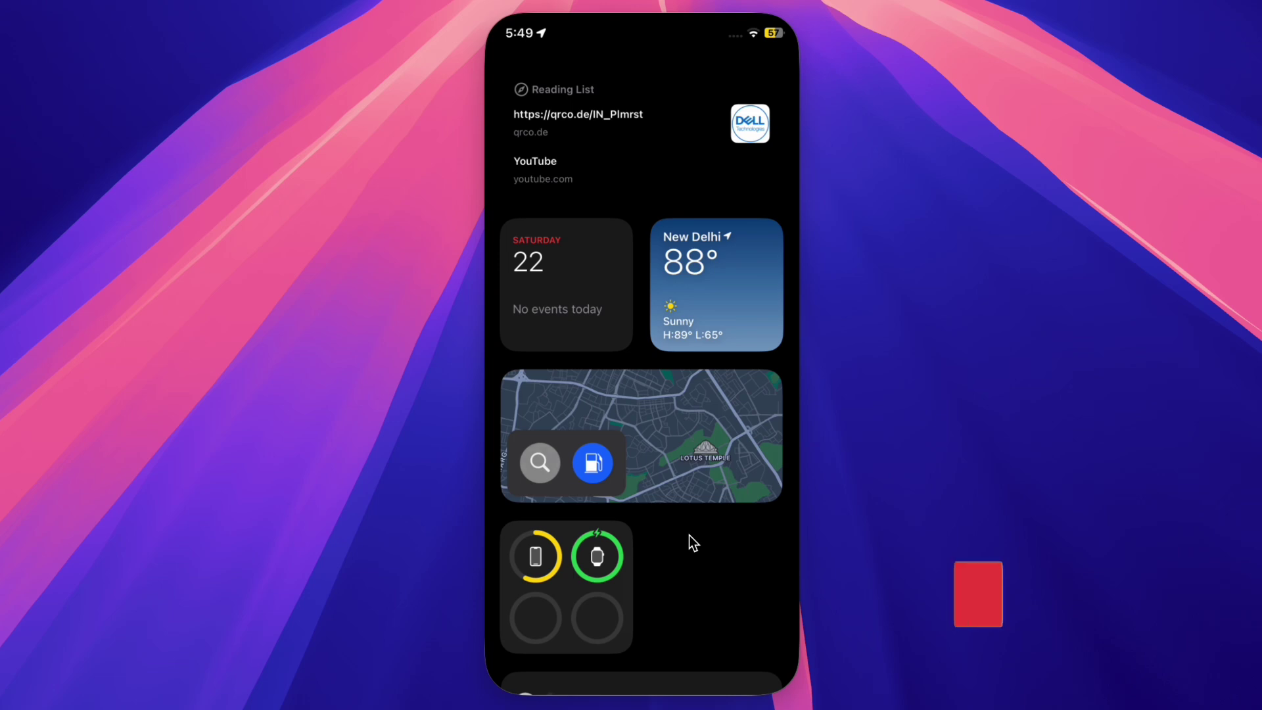
Swipe from Today View past the folder page into the App Library, then back to the home page.
scroll(689, 535, right, 3)
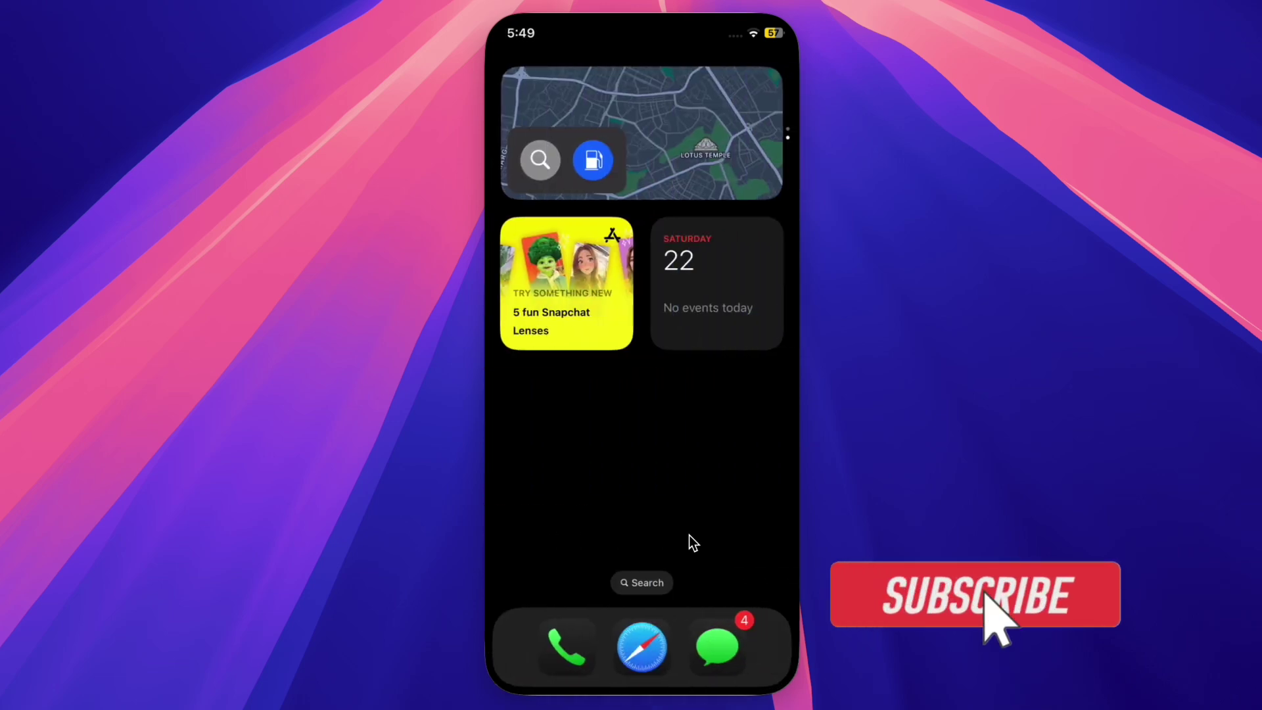
scroll(689, 535, right, 3)
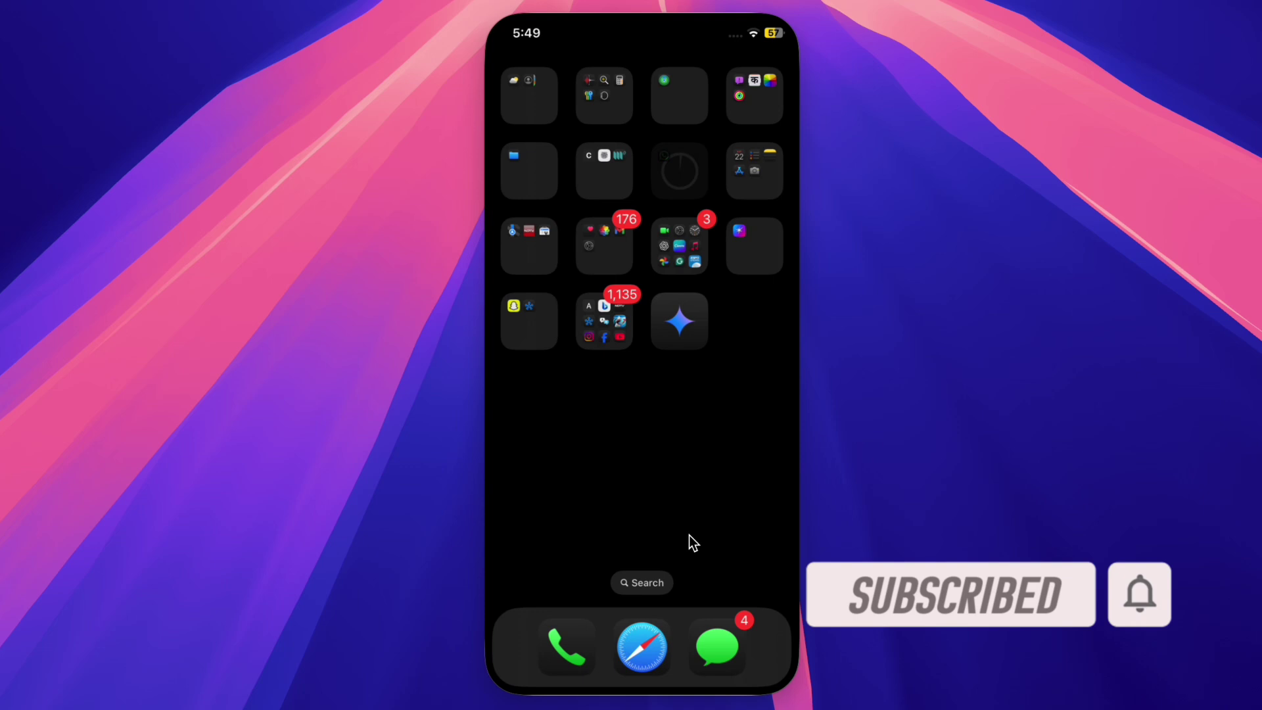
scroll(689, 543, right, 3)
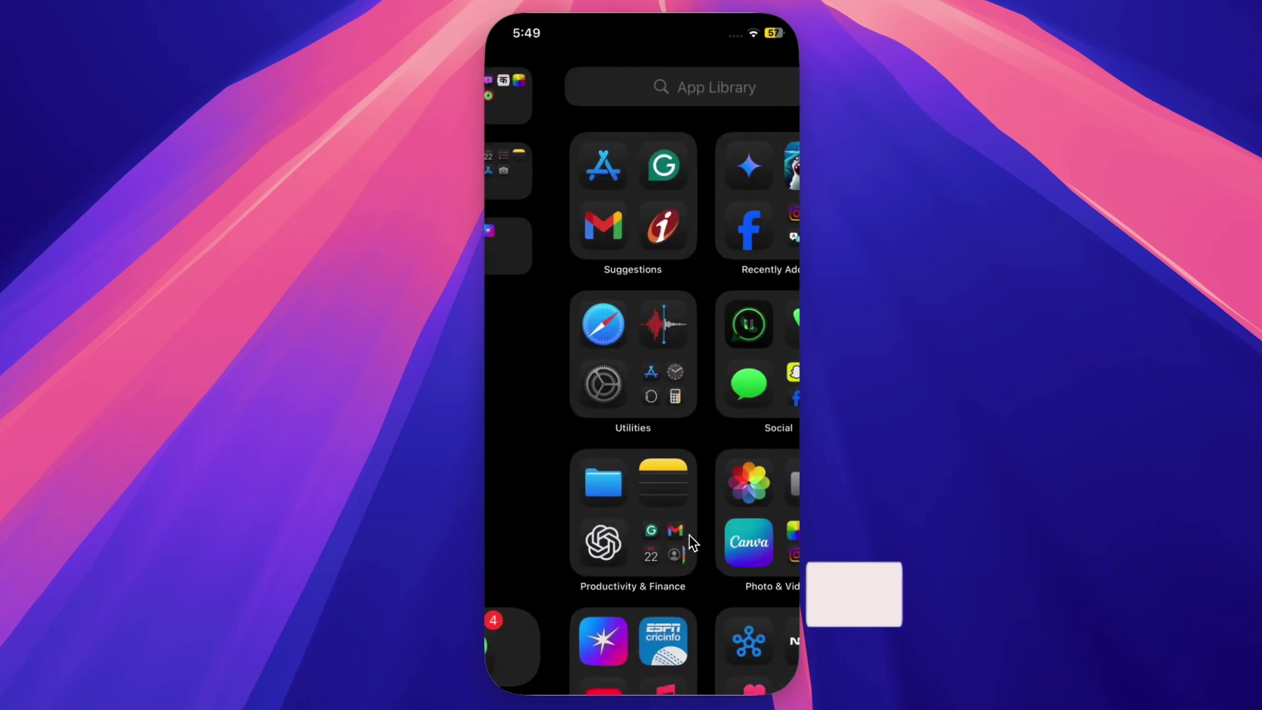
scroll(700, 507, left, 3)
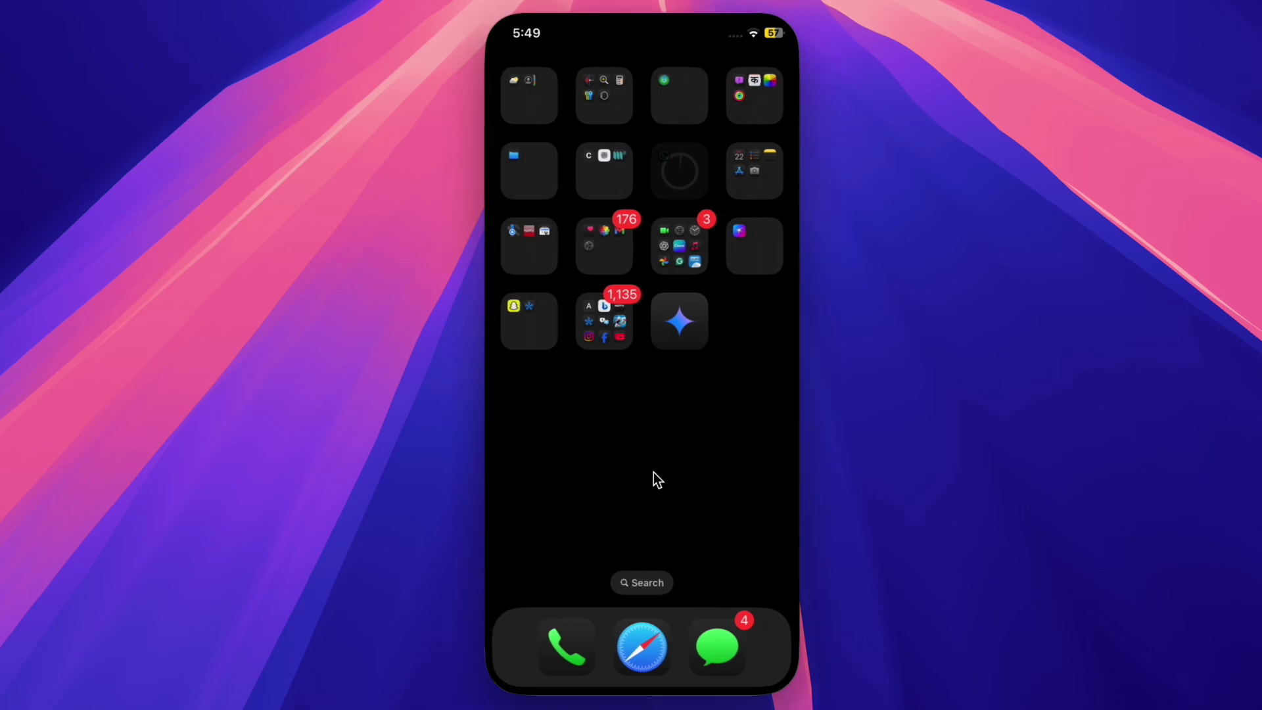
Open the home screen's Edit > Customize panel and switch icons between Small and Large, ending on Large.
click(637, 445)
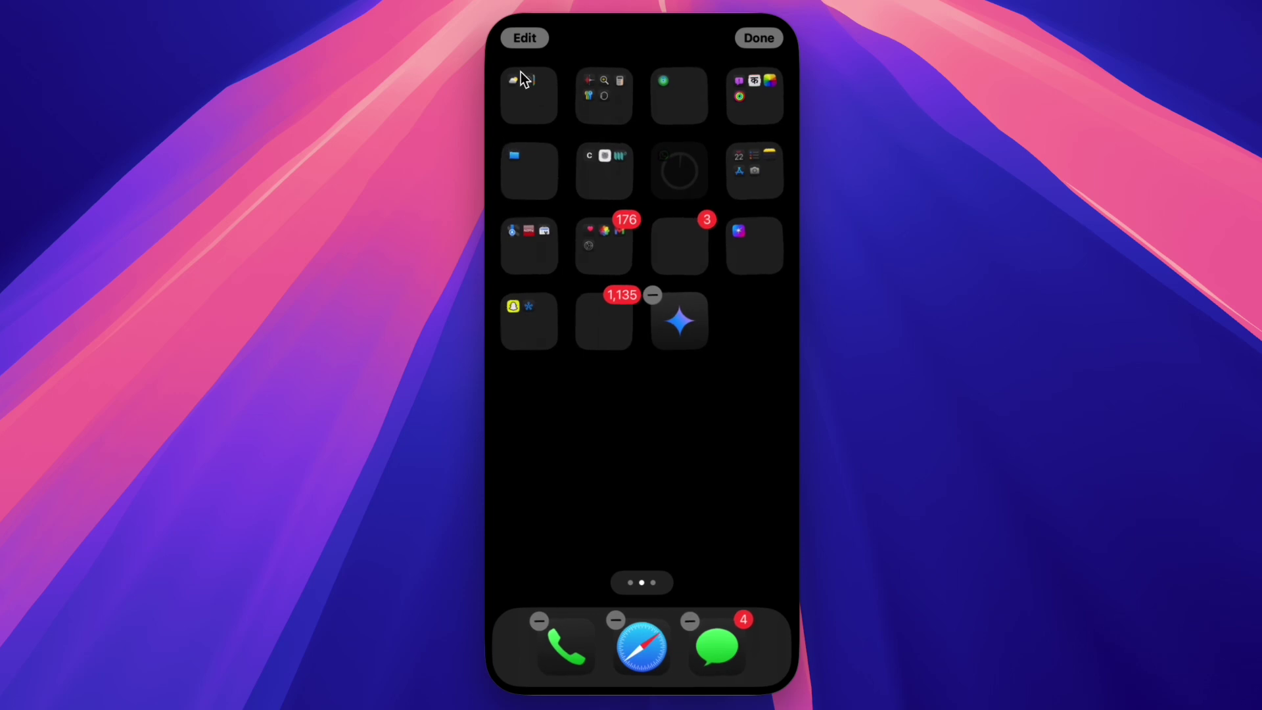
click(521, 41)
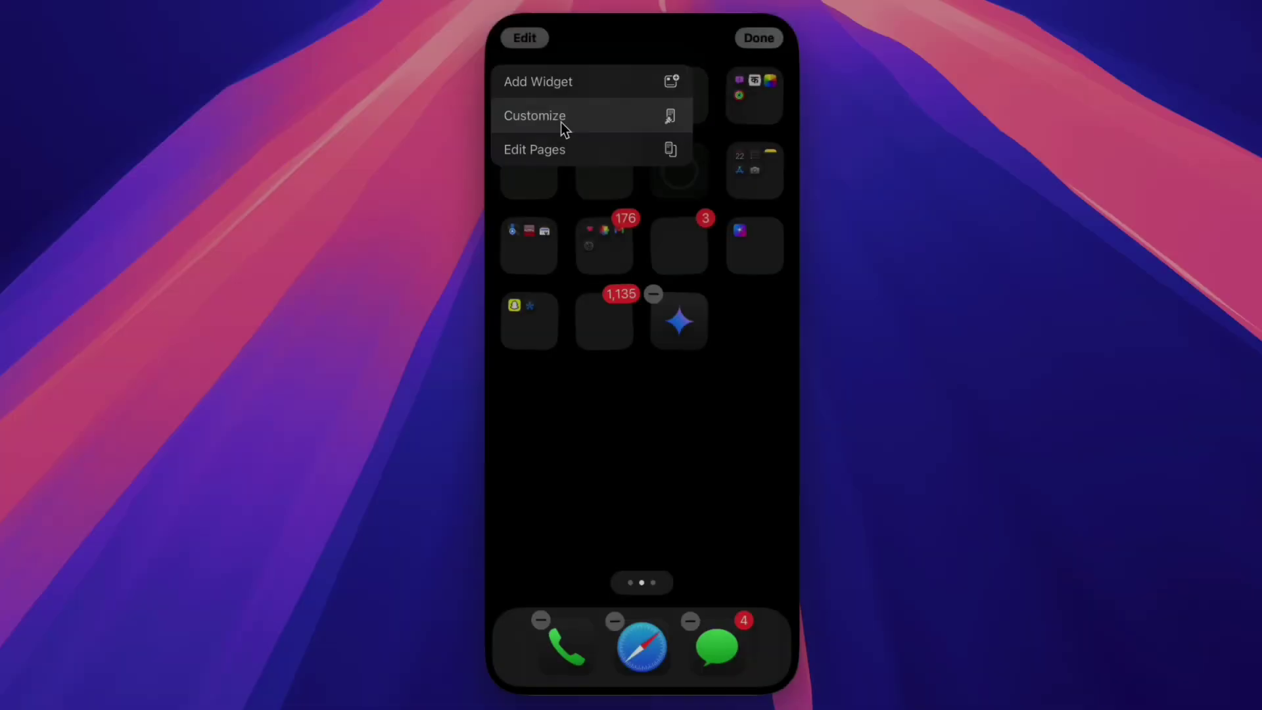
click(562, 122)
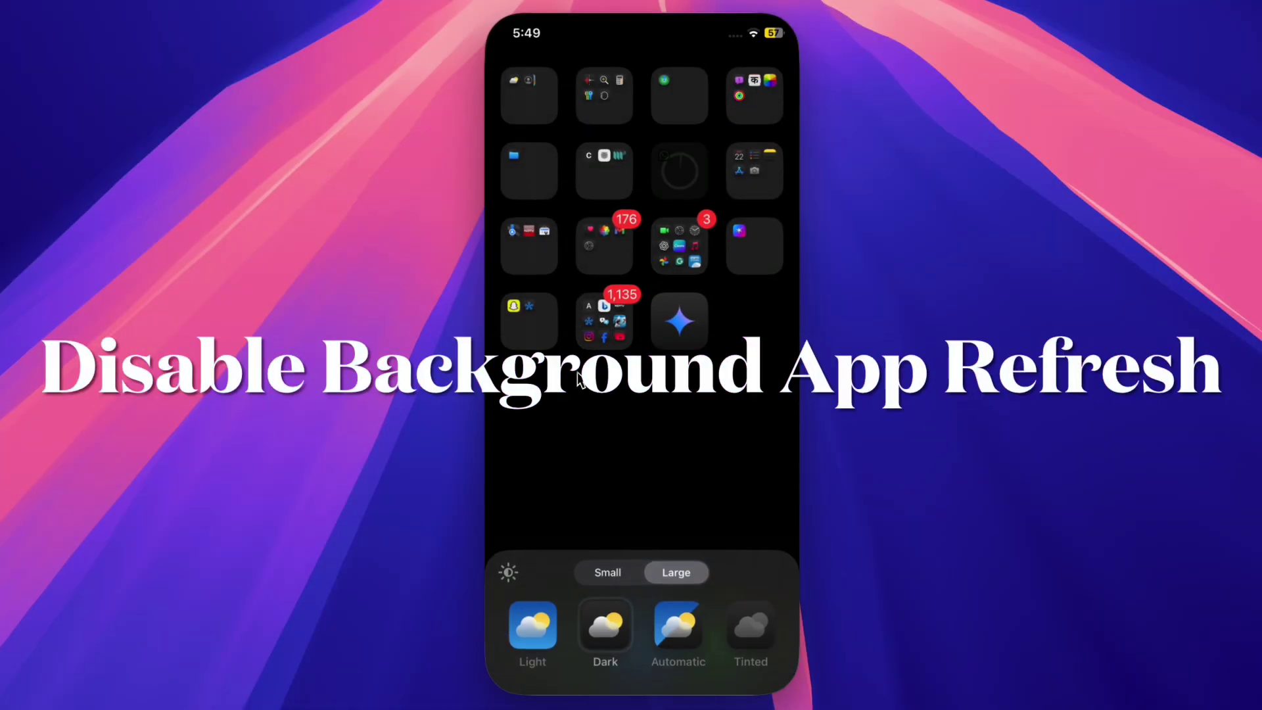
click(605, 574)
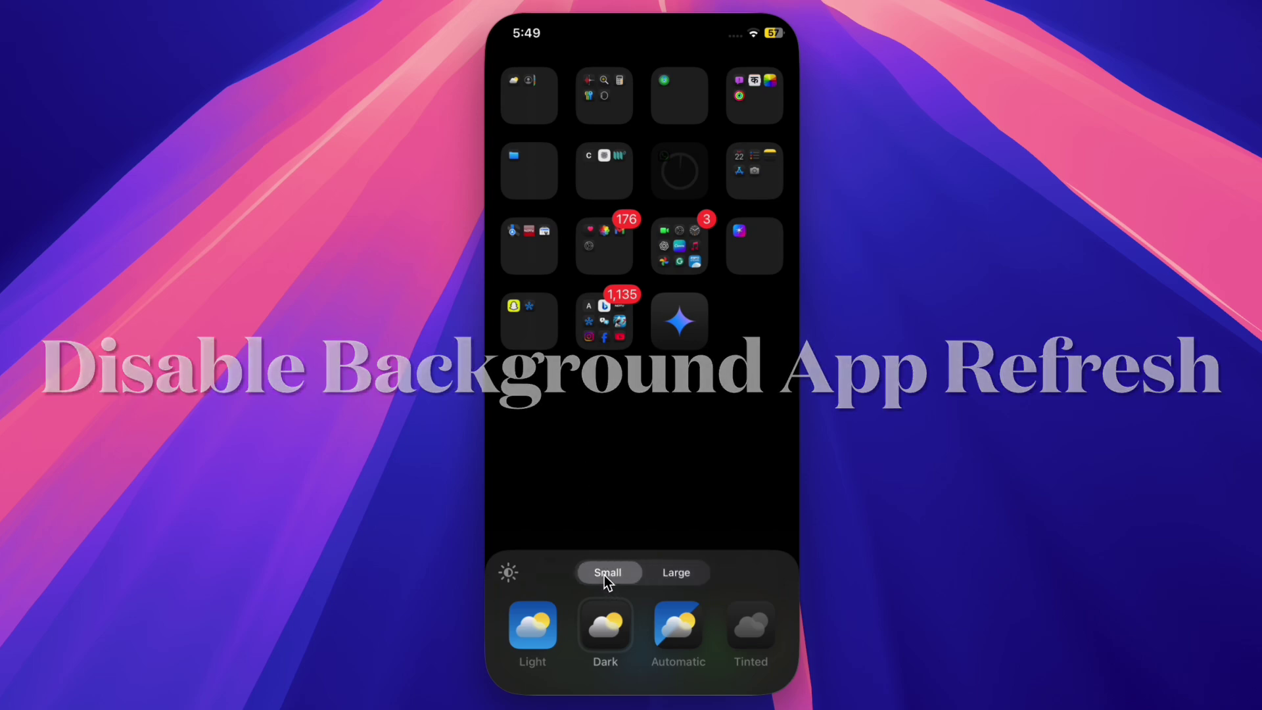
click(669, 573)
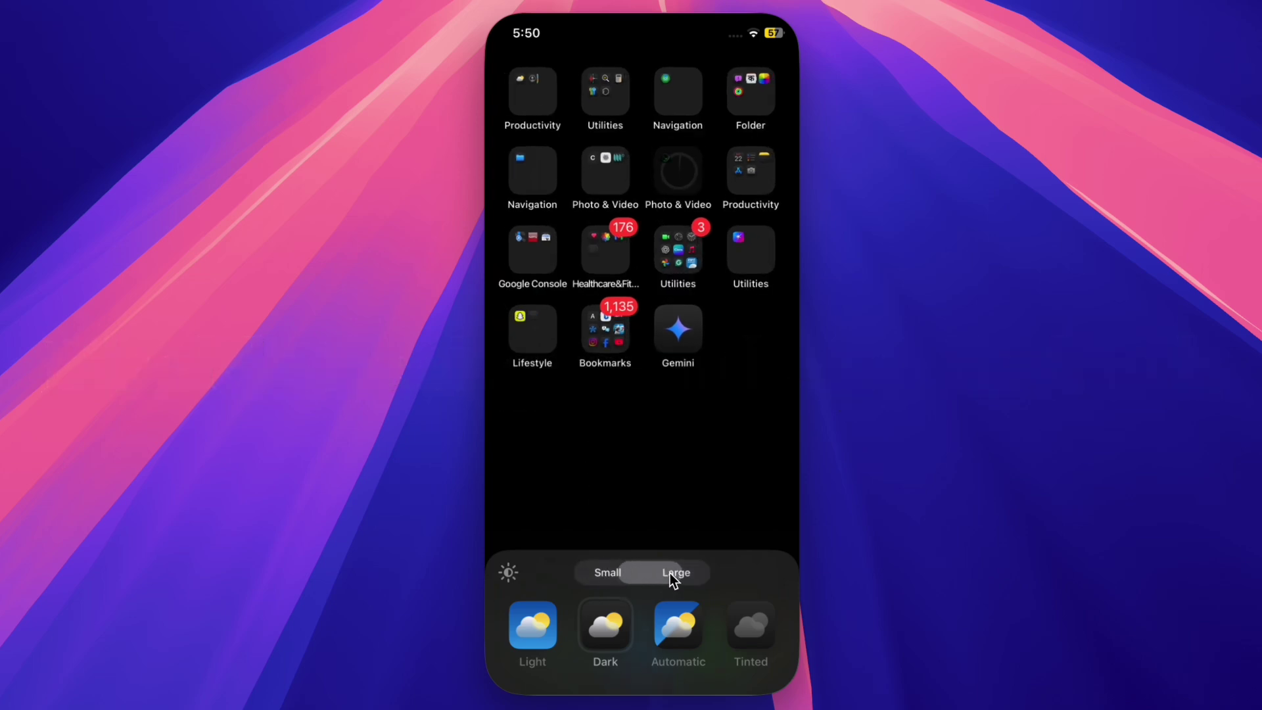
click(597, 574)
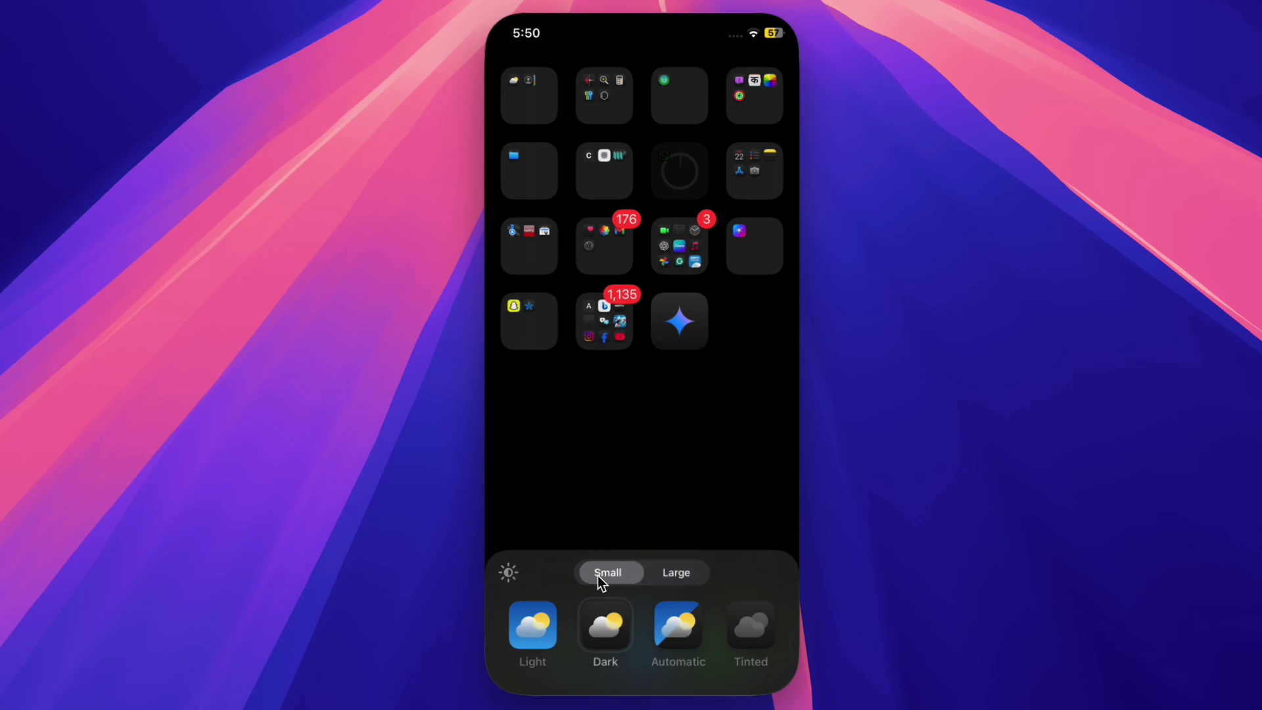
click(678, 574)
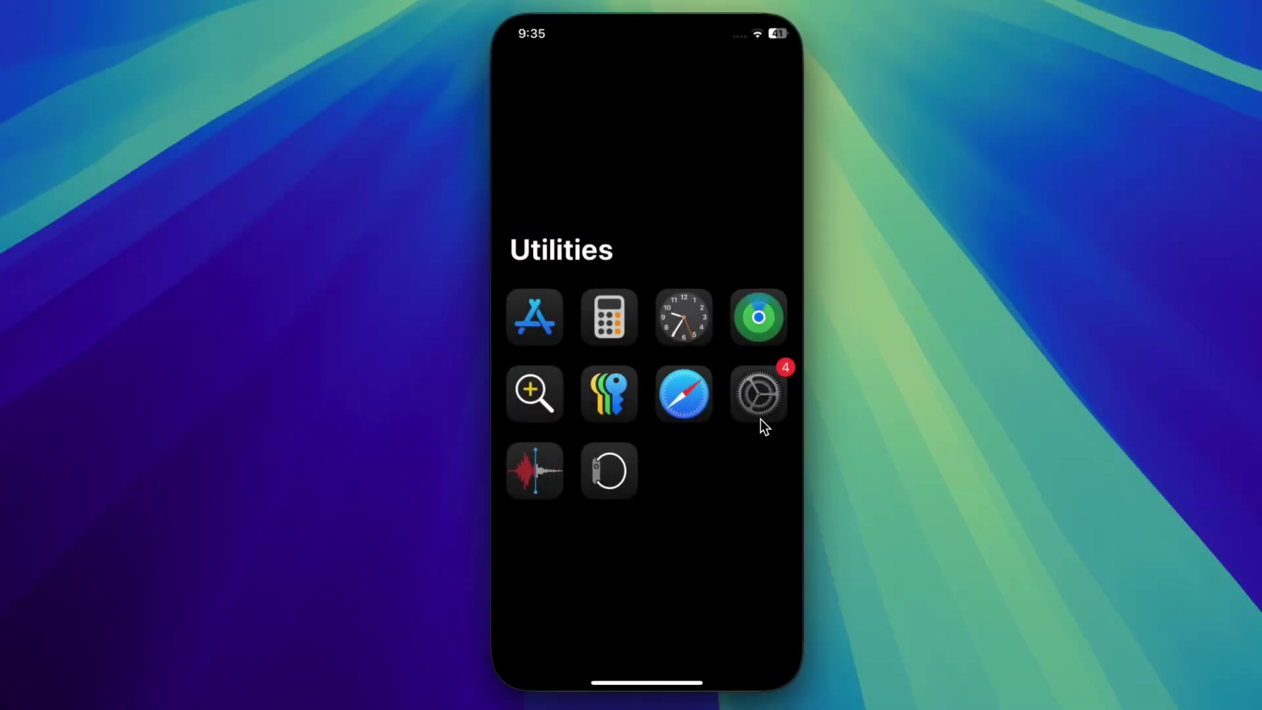
Set Settings > General > Background App Refresh to Off, after briefly choosing Wi-Fi.
click(767, 401)
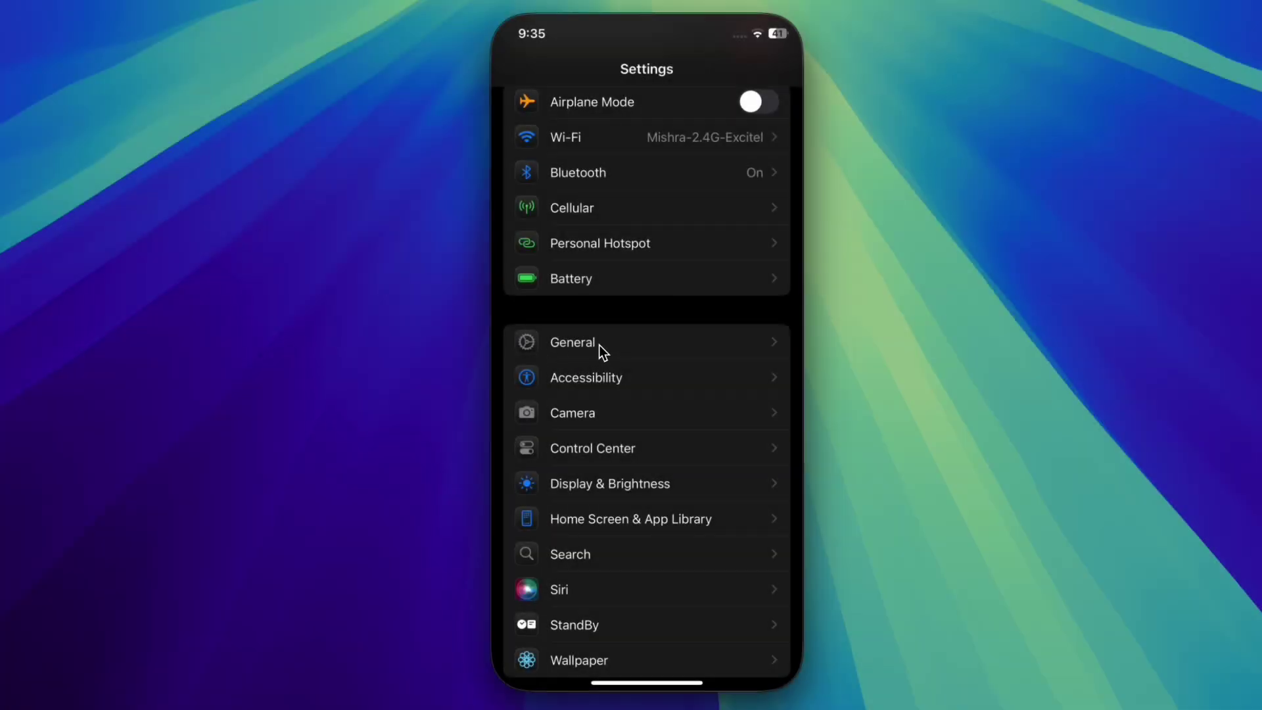
click(598, 345)
scroll(685, 259, down, 5)
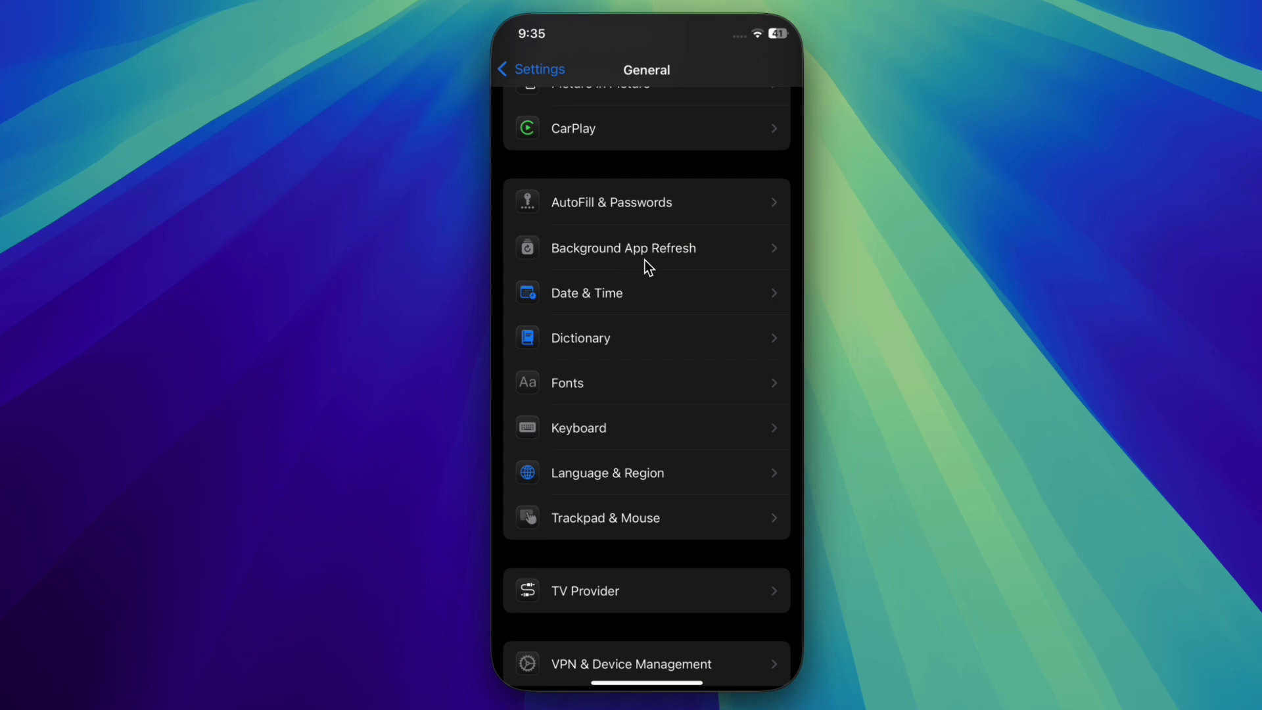
click(571, 263)
click(597, 122)
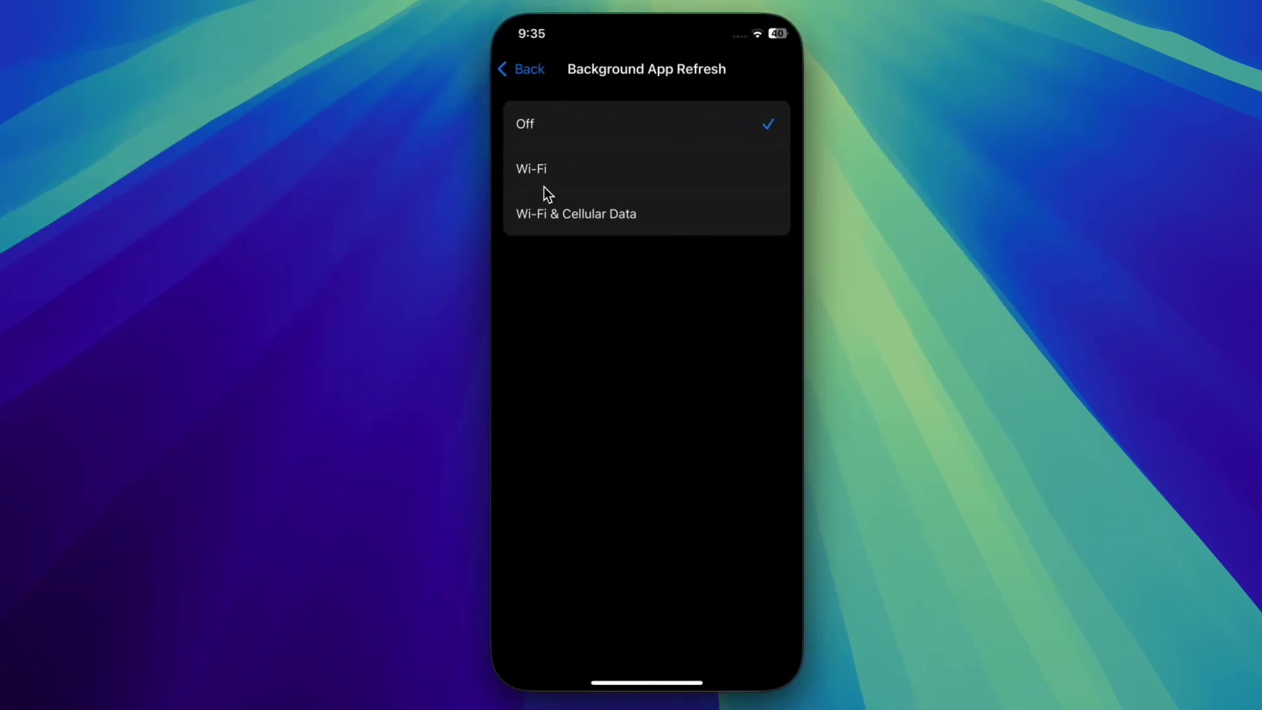
click(559, 174)
click(566, 129)
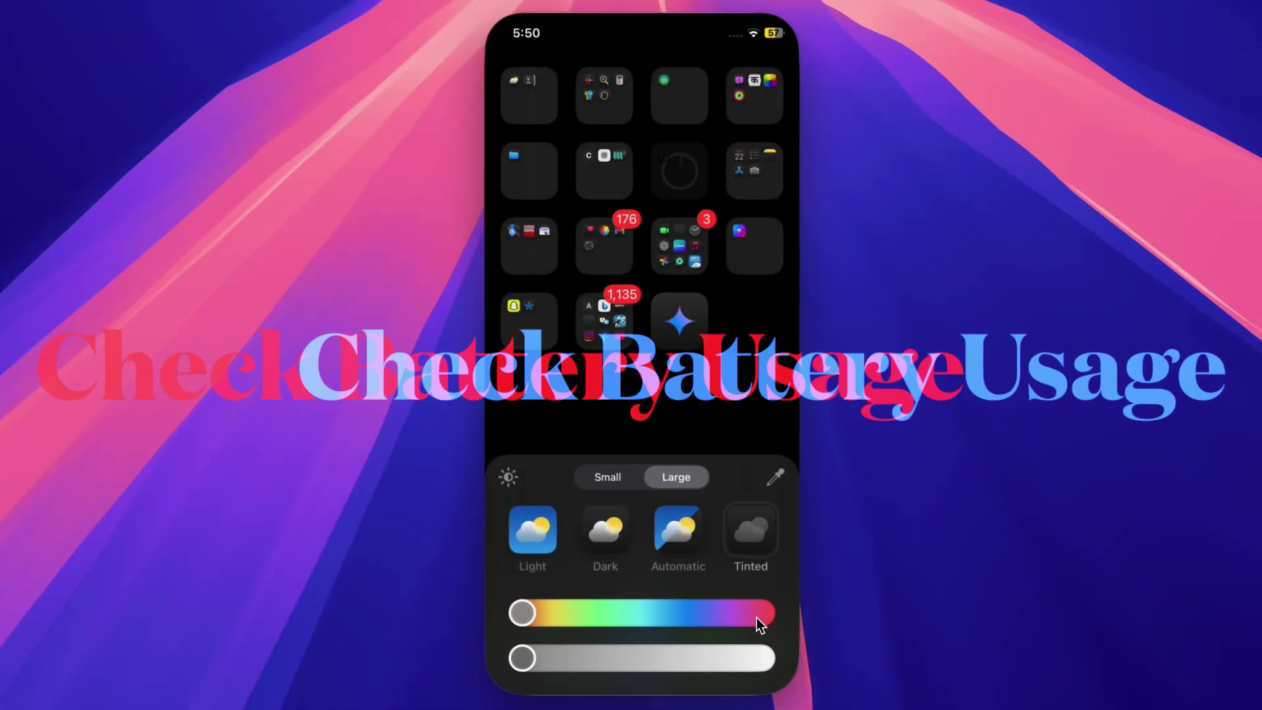
Choose Tinted icons, drag the hue slider to magenta and the lower slider to the right.
click(552, 606)
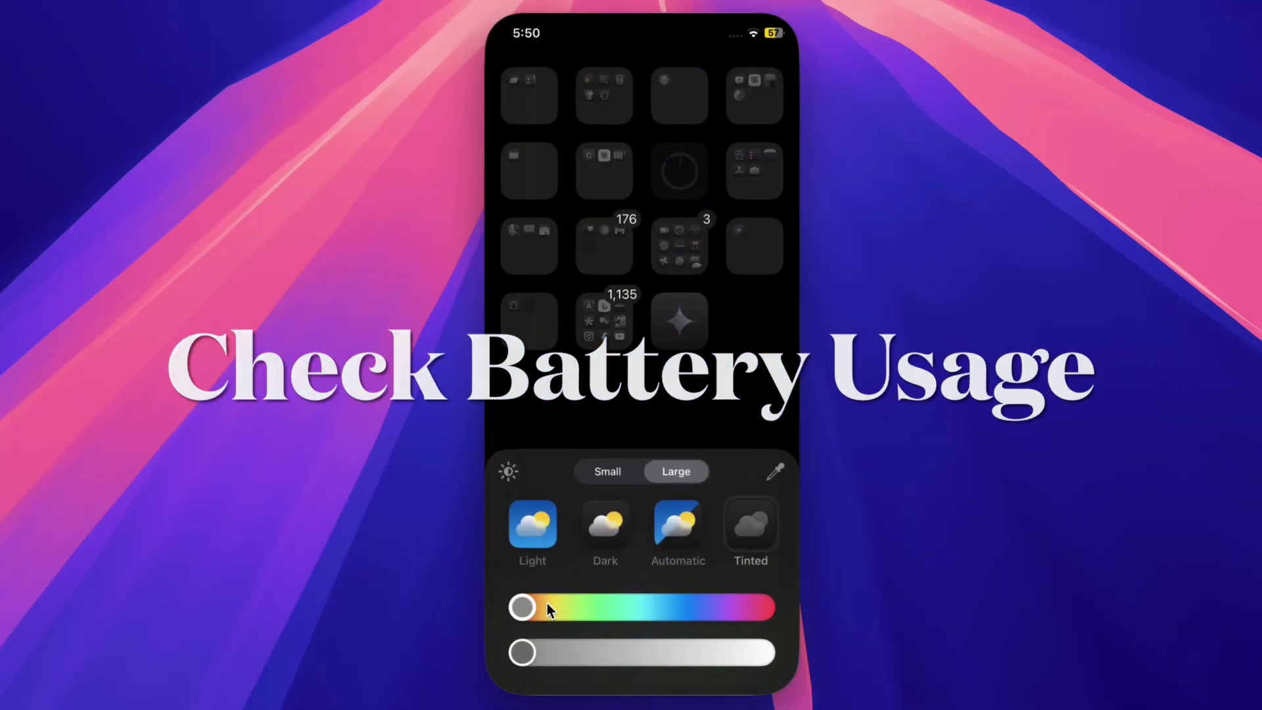
drag(547, 602, 748, 597)
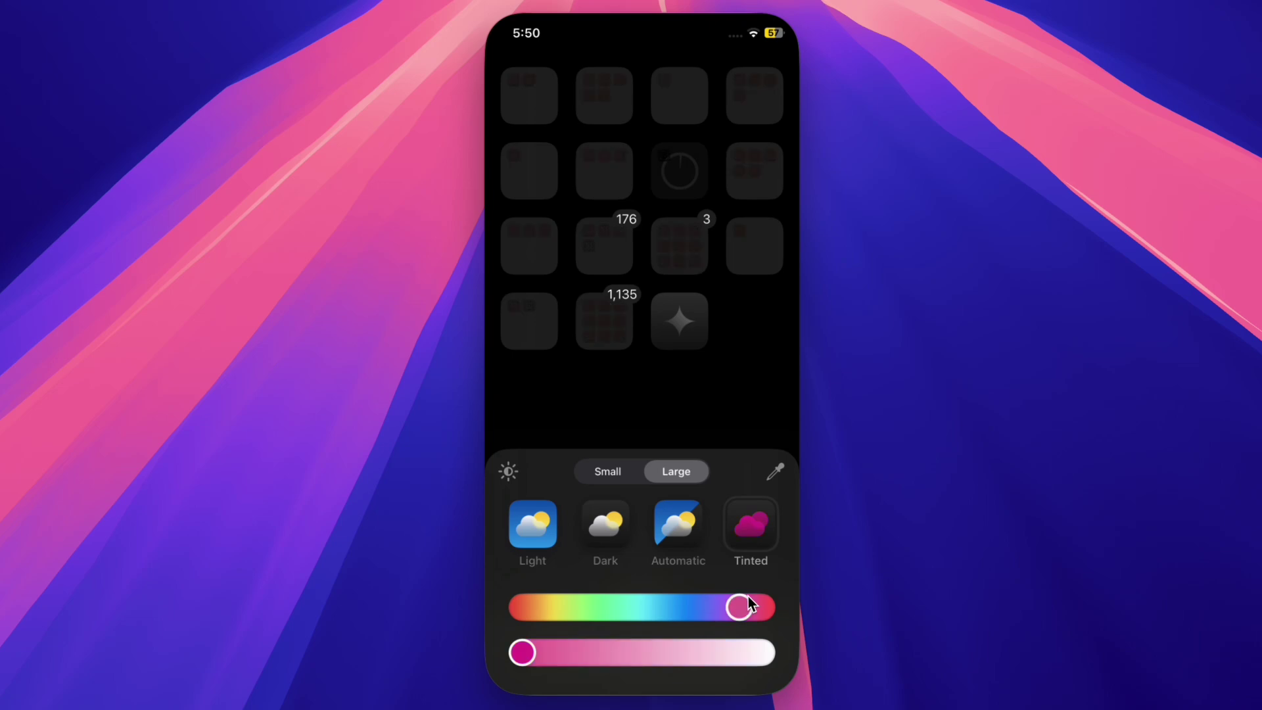
drag(523, 655, 739, 649)
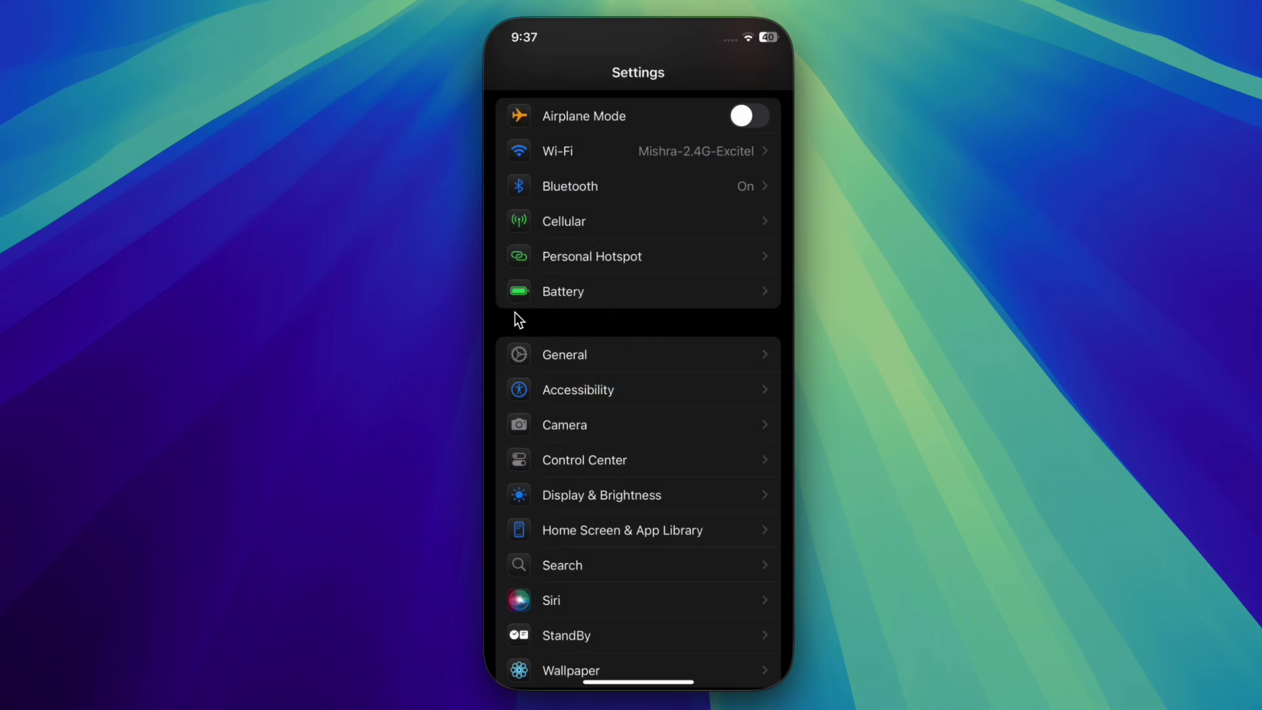
Scroll through the Battery page's per-app usage list, then go back to the main Settings list.
click(576, 297)
scroll(640, 372, down, 10)
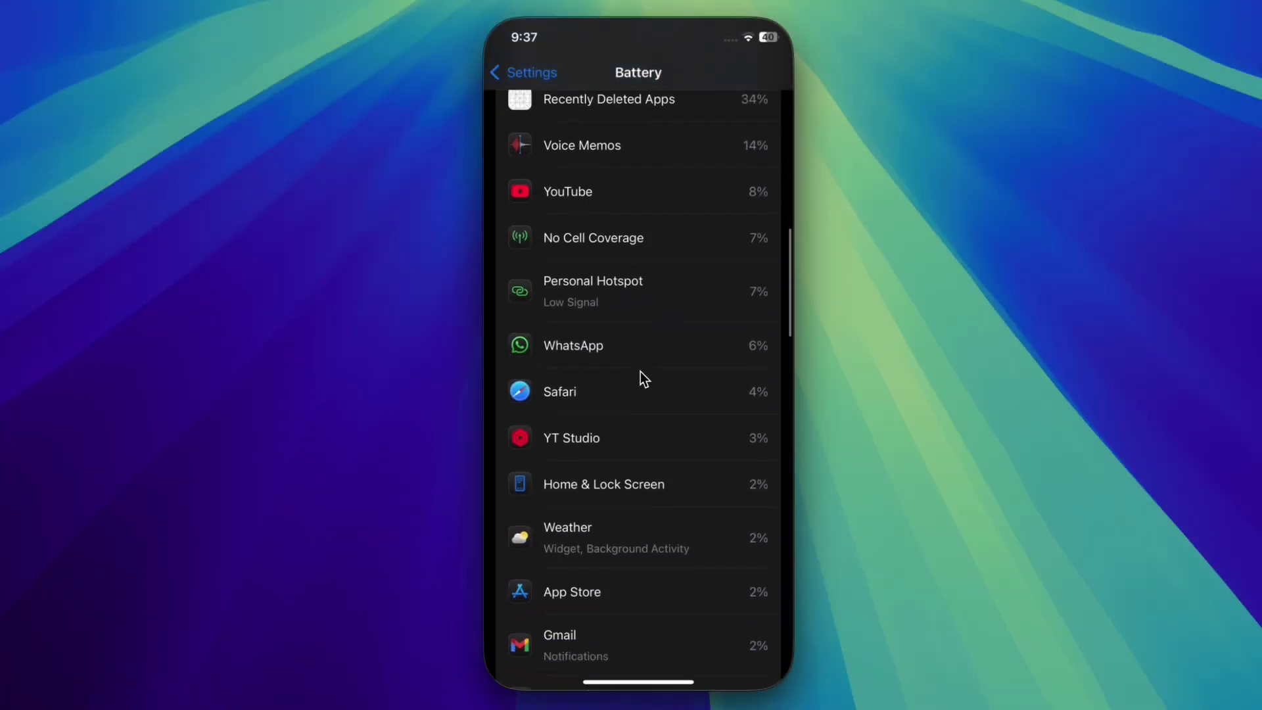
scroll(641, 372, down, 5)
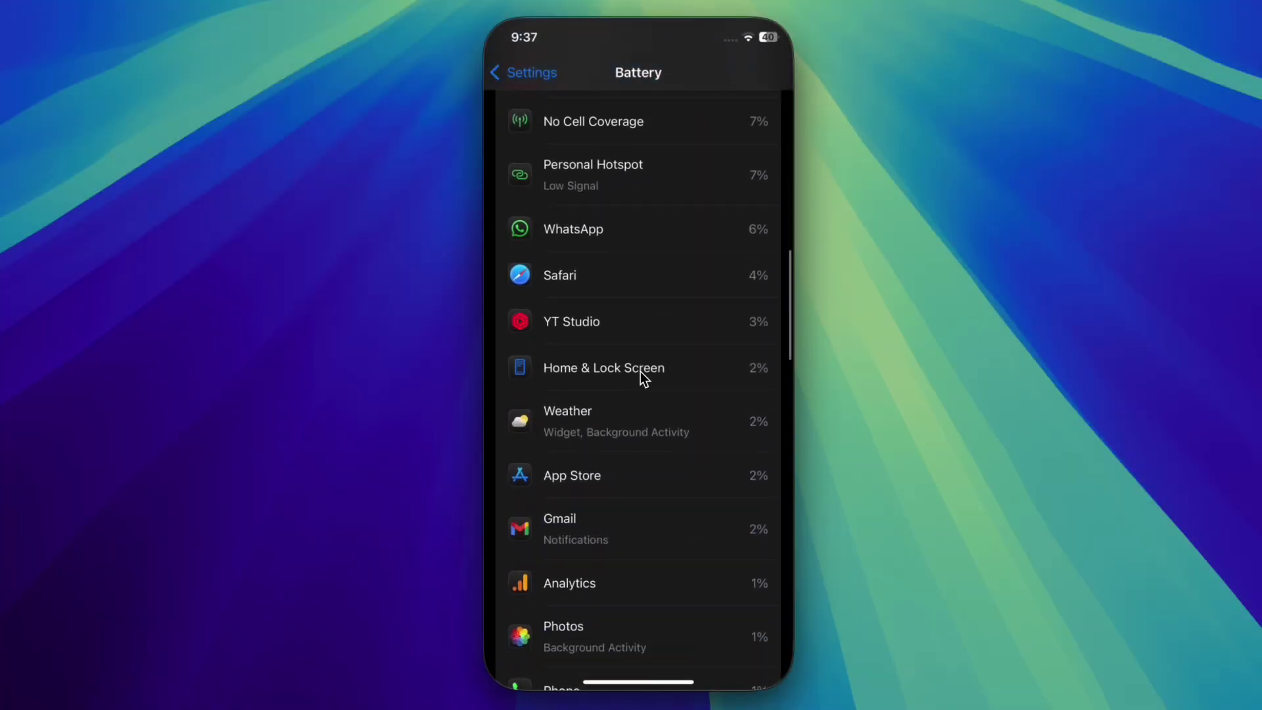
scroll(640, 373, down, 3)
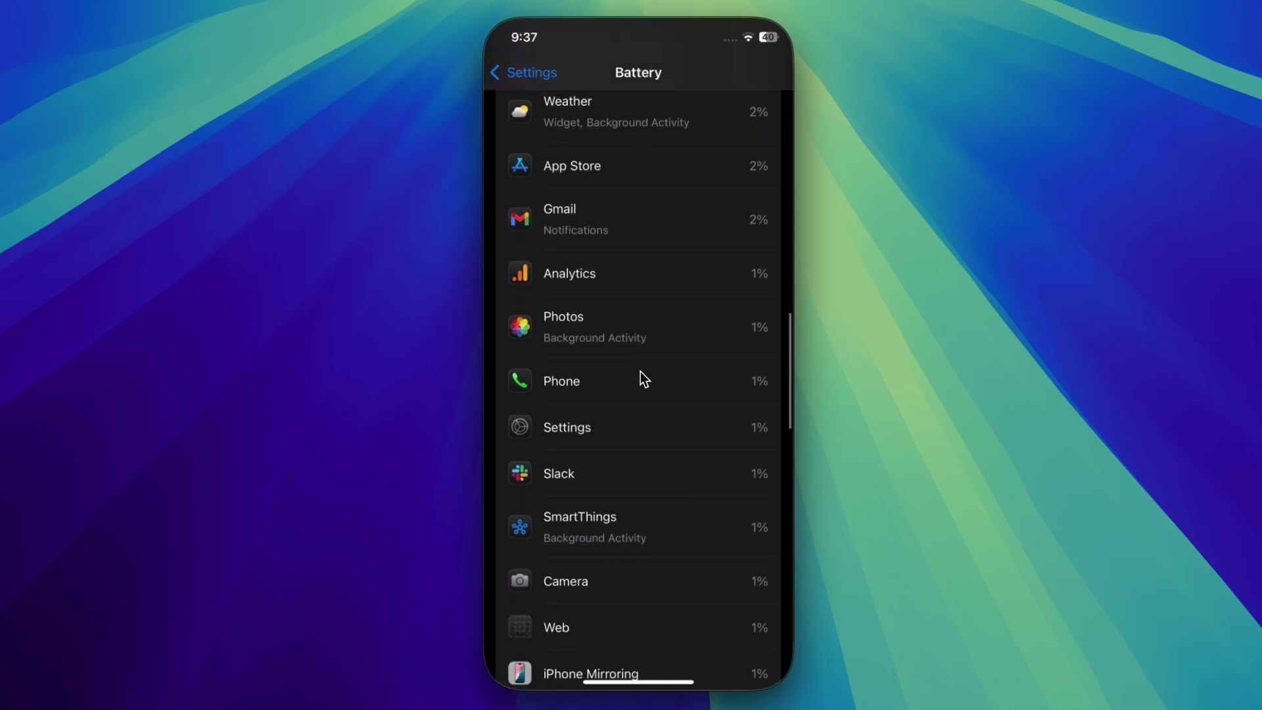
scroll(640, 372, down, 3)
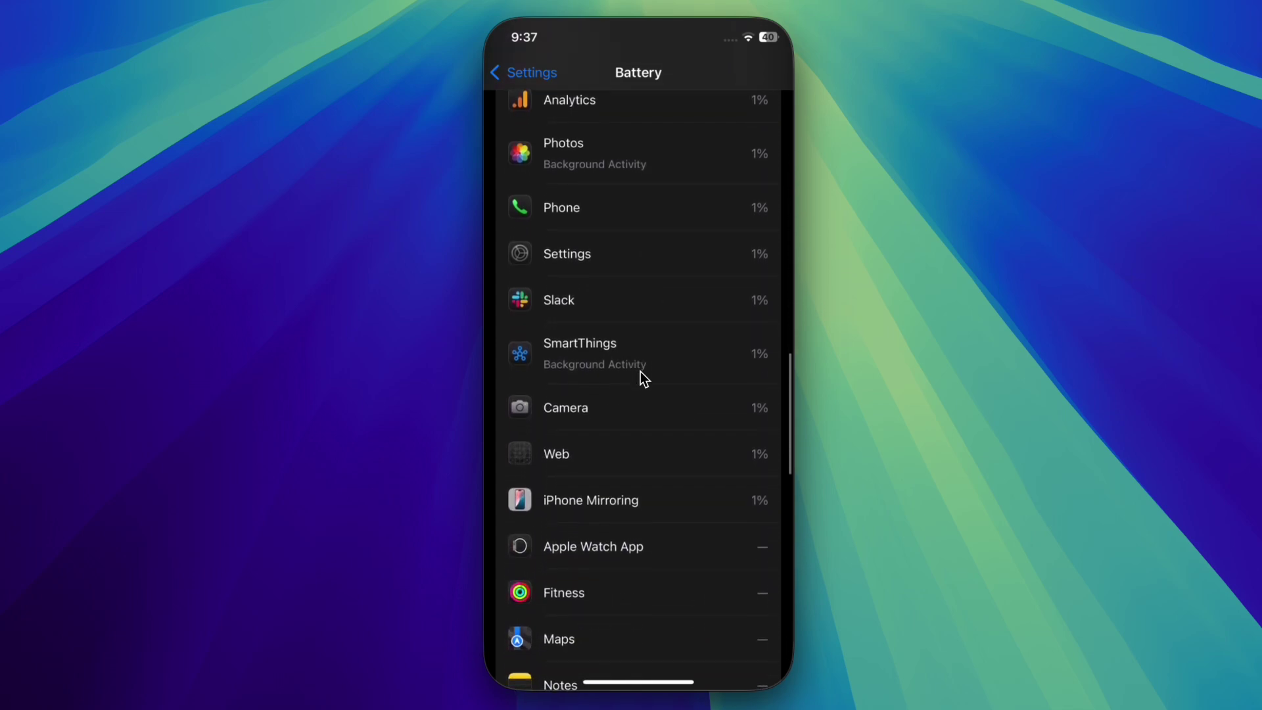
scroll(640, 372, up, 6)
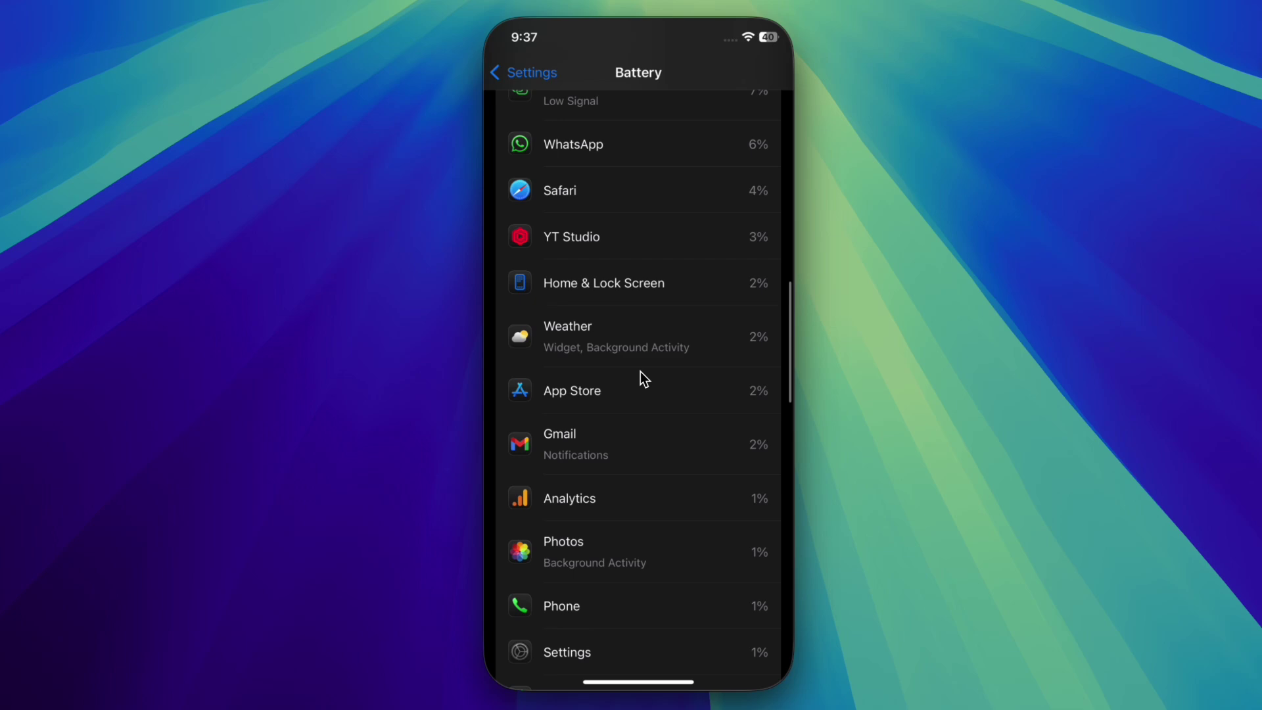
scroll(640, 372, up, 2)
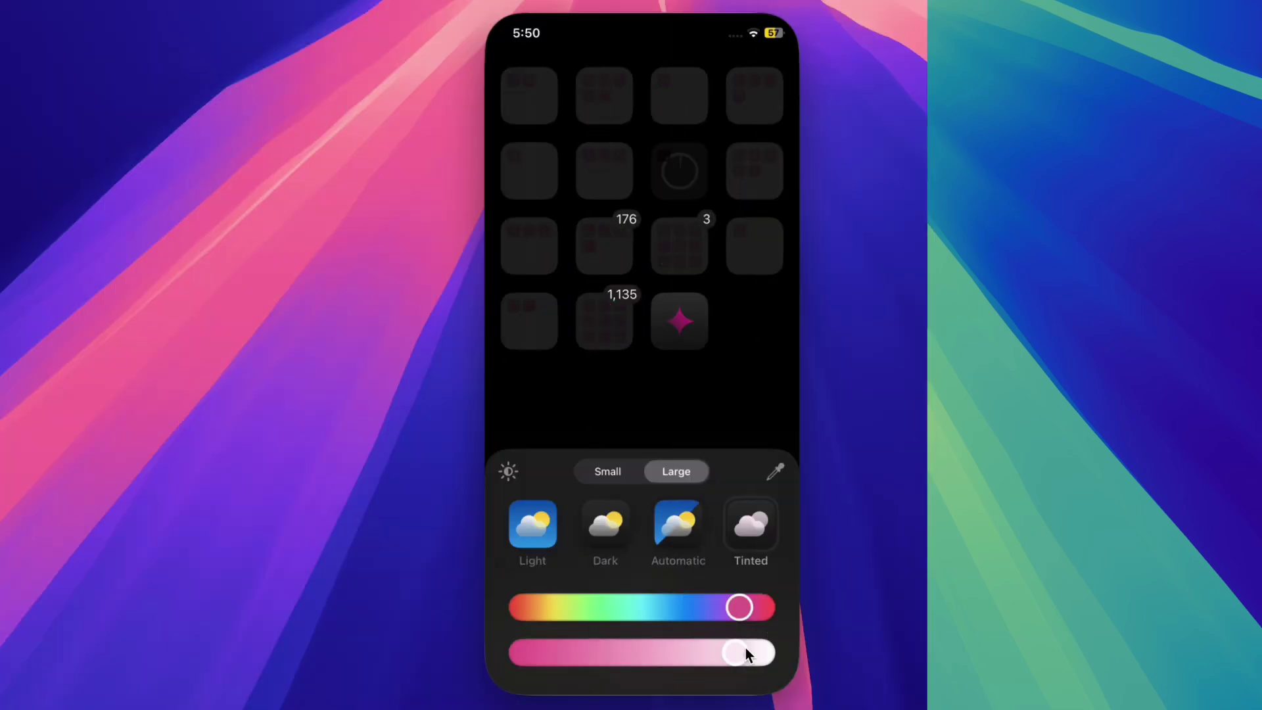
drag(746, 648, 656, 675)
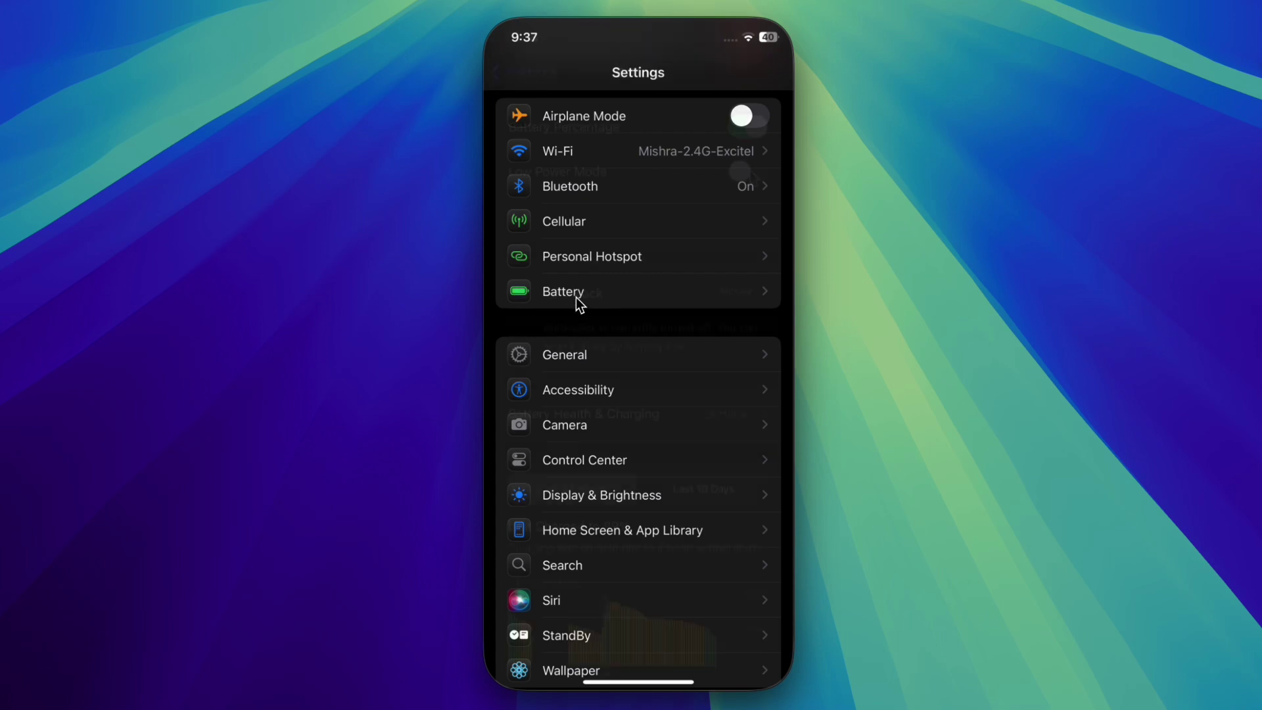
On the Battery page, switch Low Power Mode off and on twice, leaving it on.
click(544, 296)
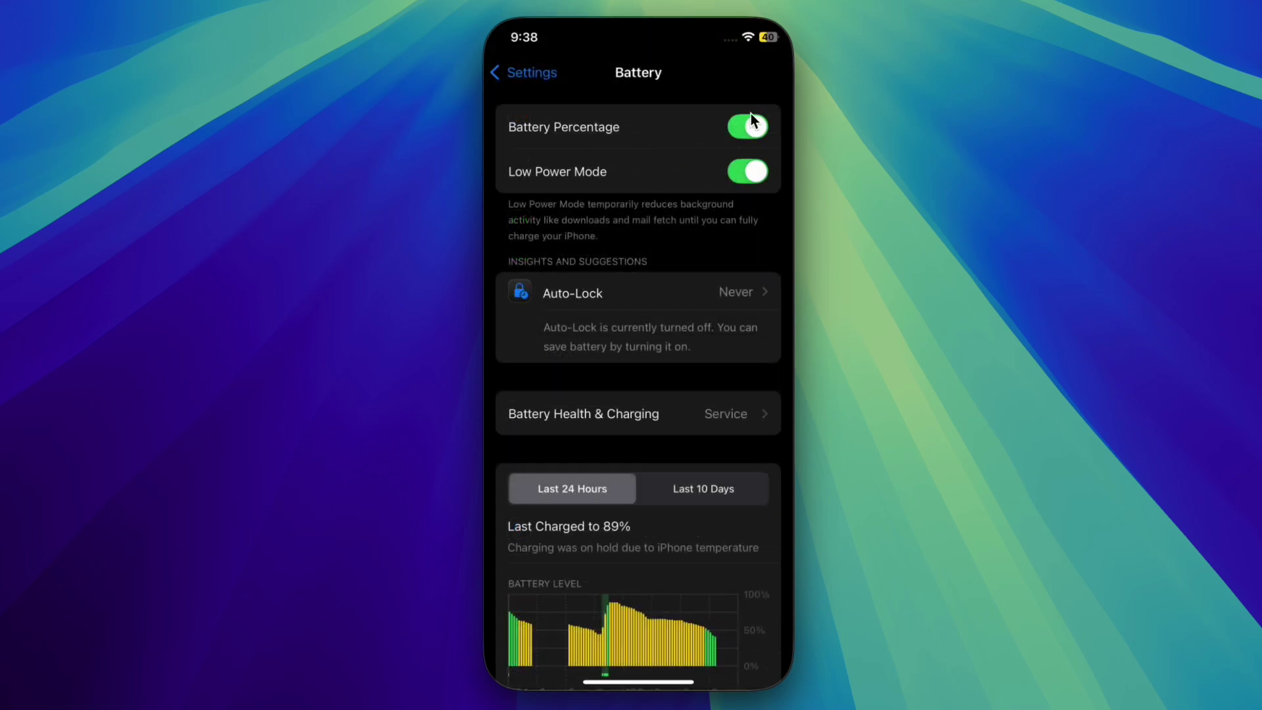
click(745, 174)
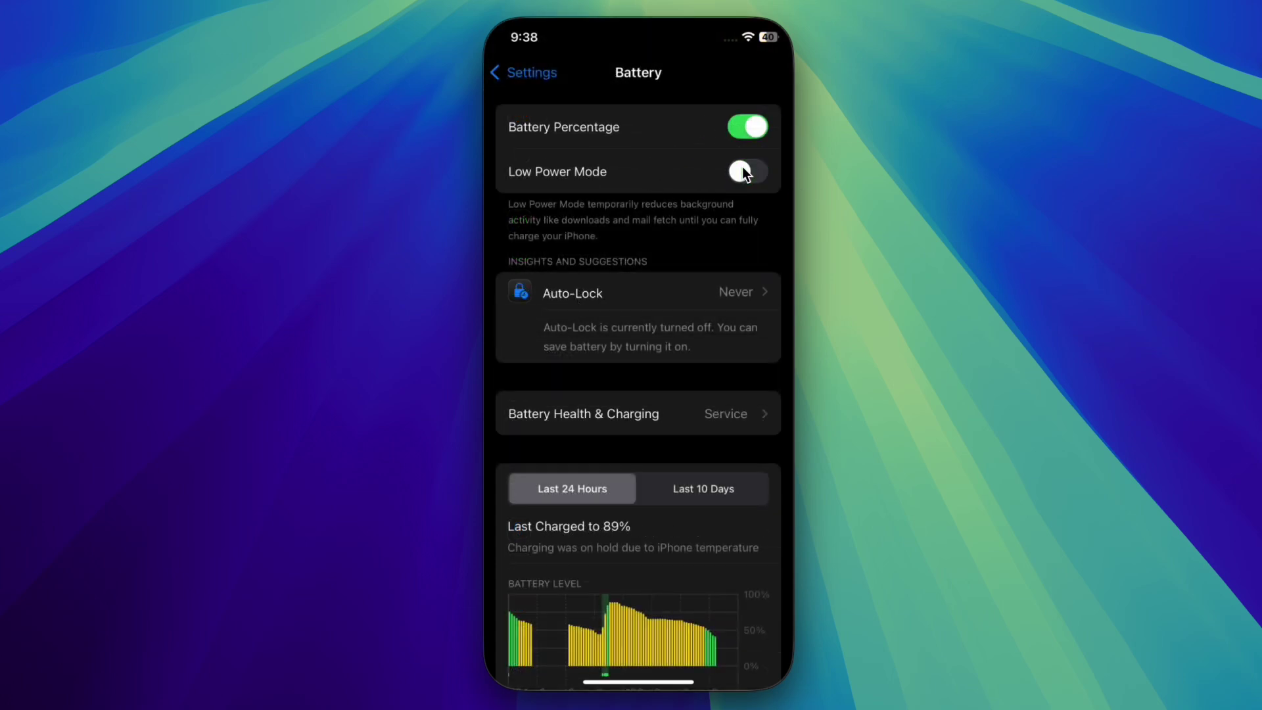
click(746, 175)
click(746, 174)
click(745, 175)
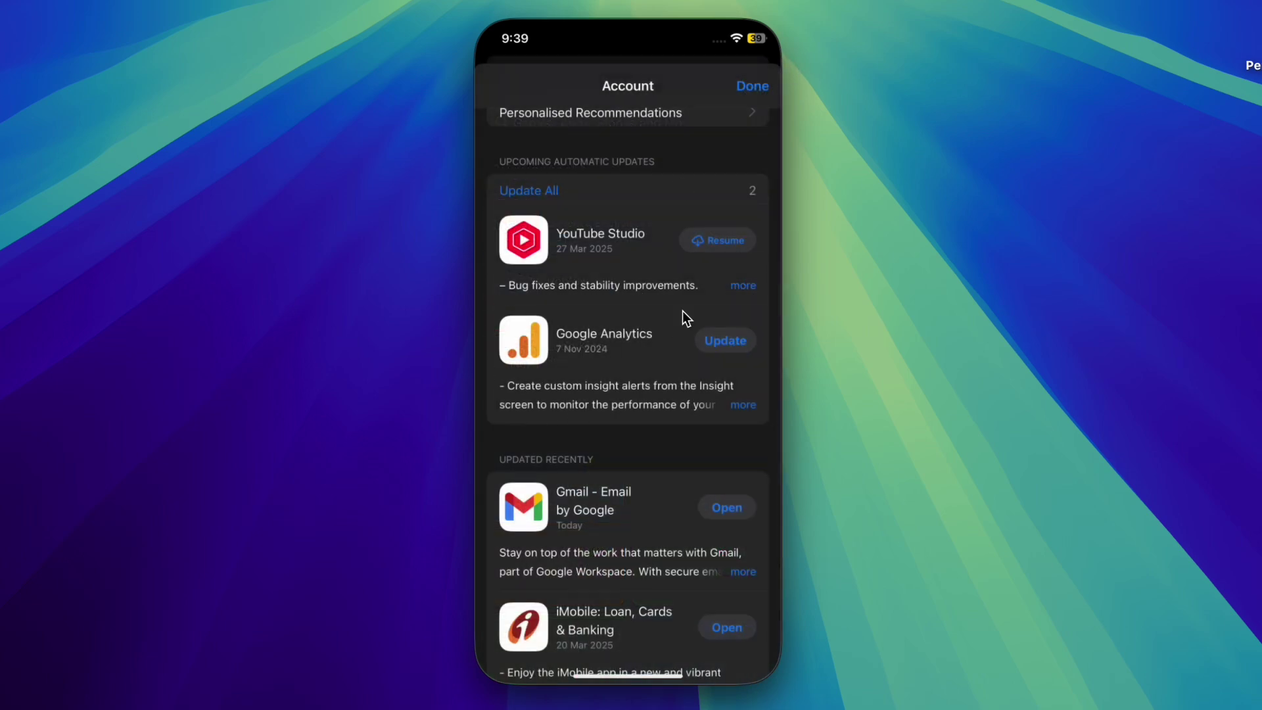
Scroll the Account page through Upcoming Automatic Updates (YouTube Studio, Google Analytics) and Updated Recently.
scroll(591, 488, down, 3)
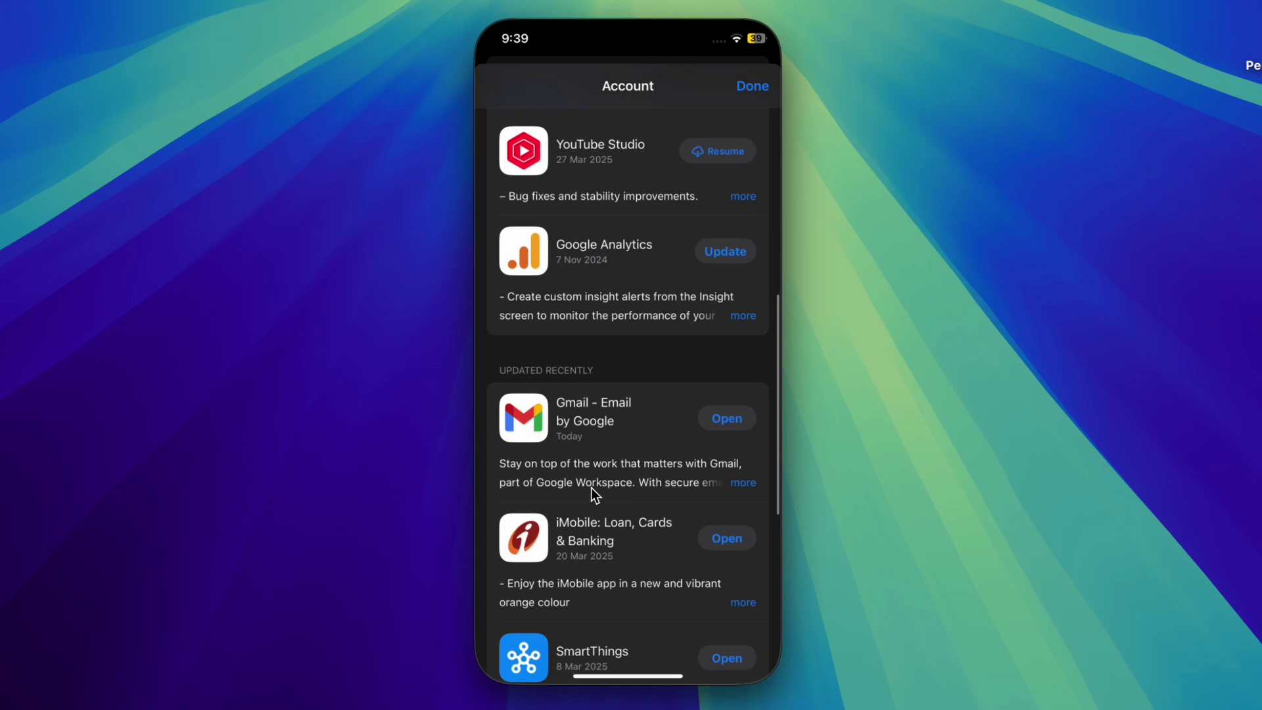
scroll(590, 488, down, 5)
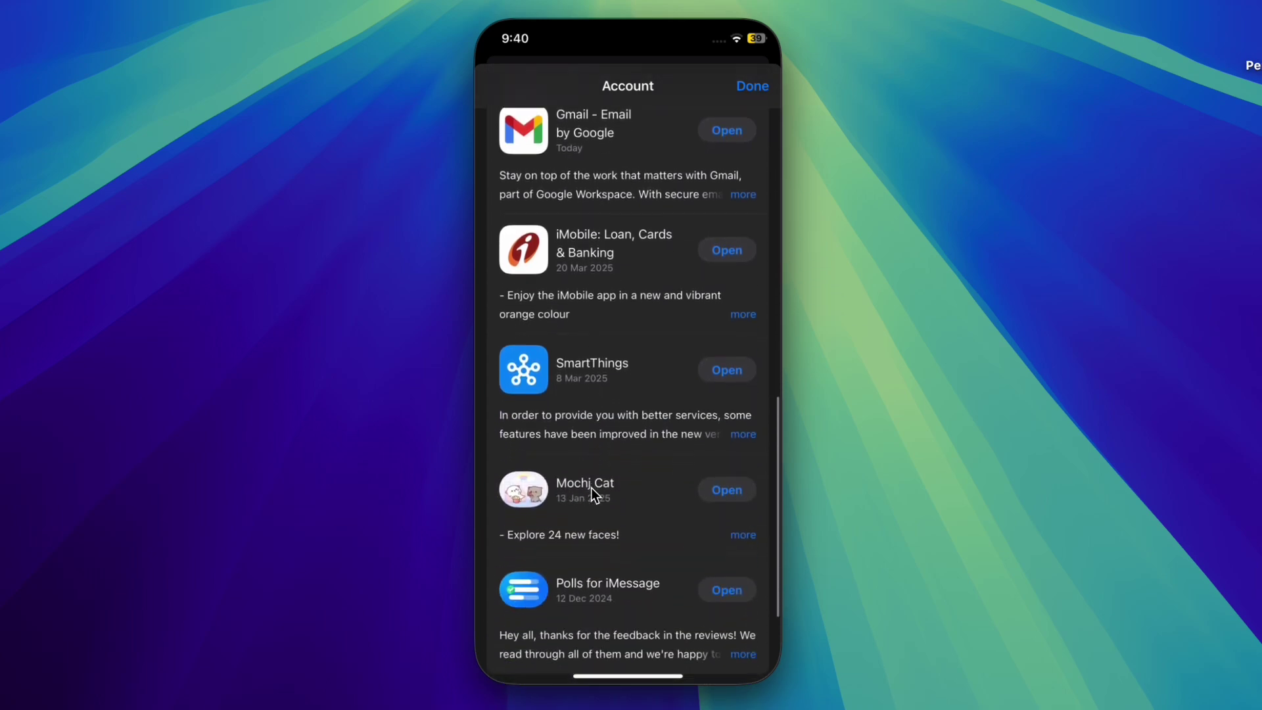
scroll(592, 493, up, 14)
scroll(593, 493, down, 3)
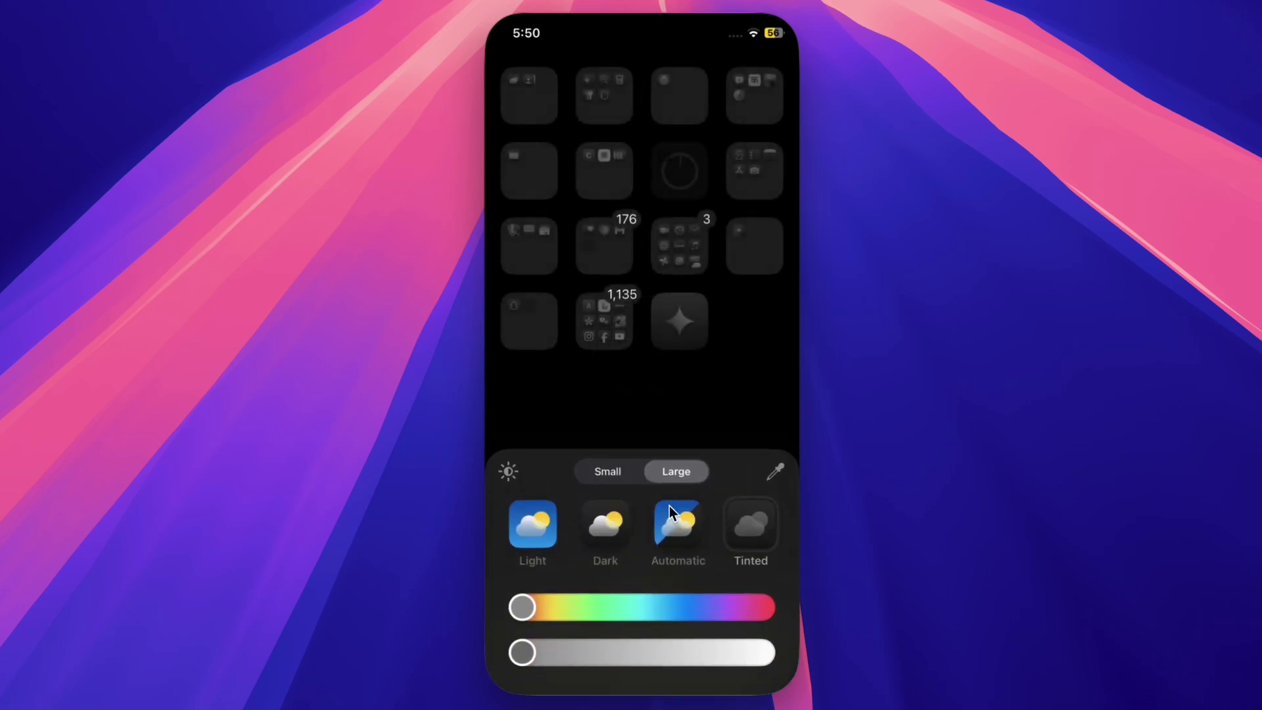
Set the icons to Automatic full colour, then Dark, Light, and finally Dark.
click(673, 518)
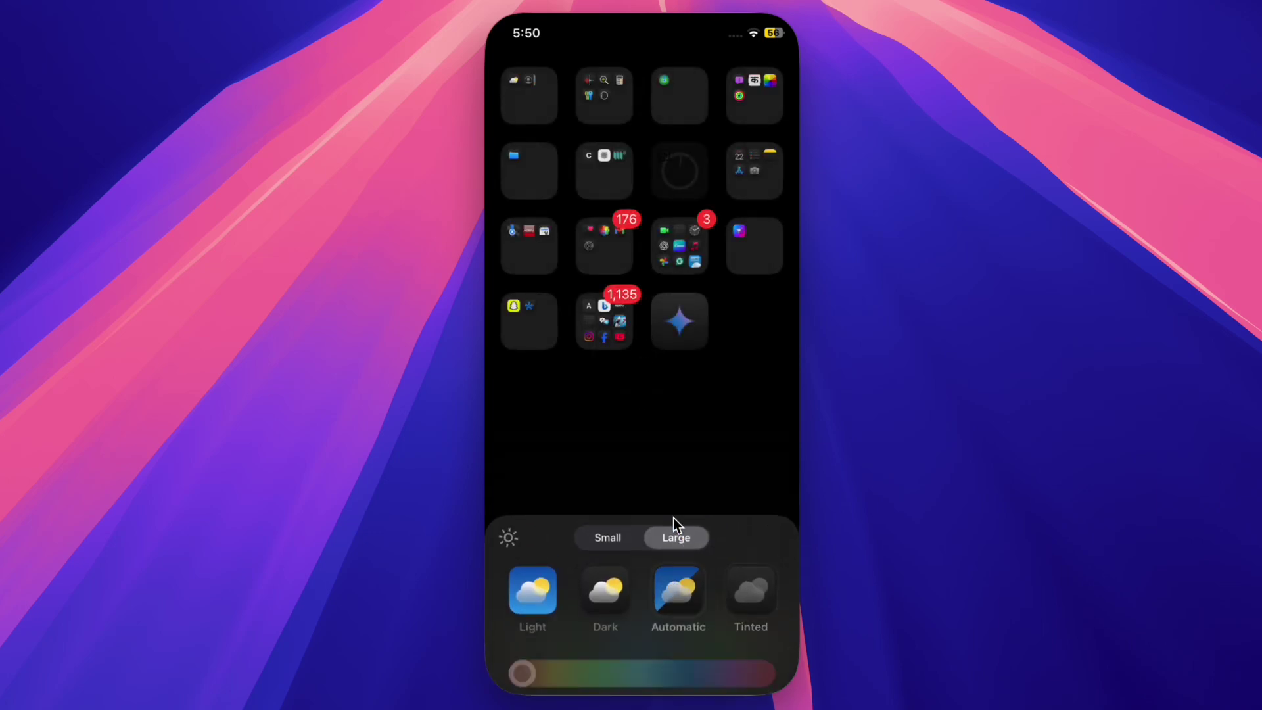
click(602, 624)
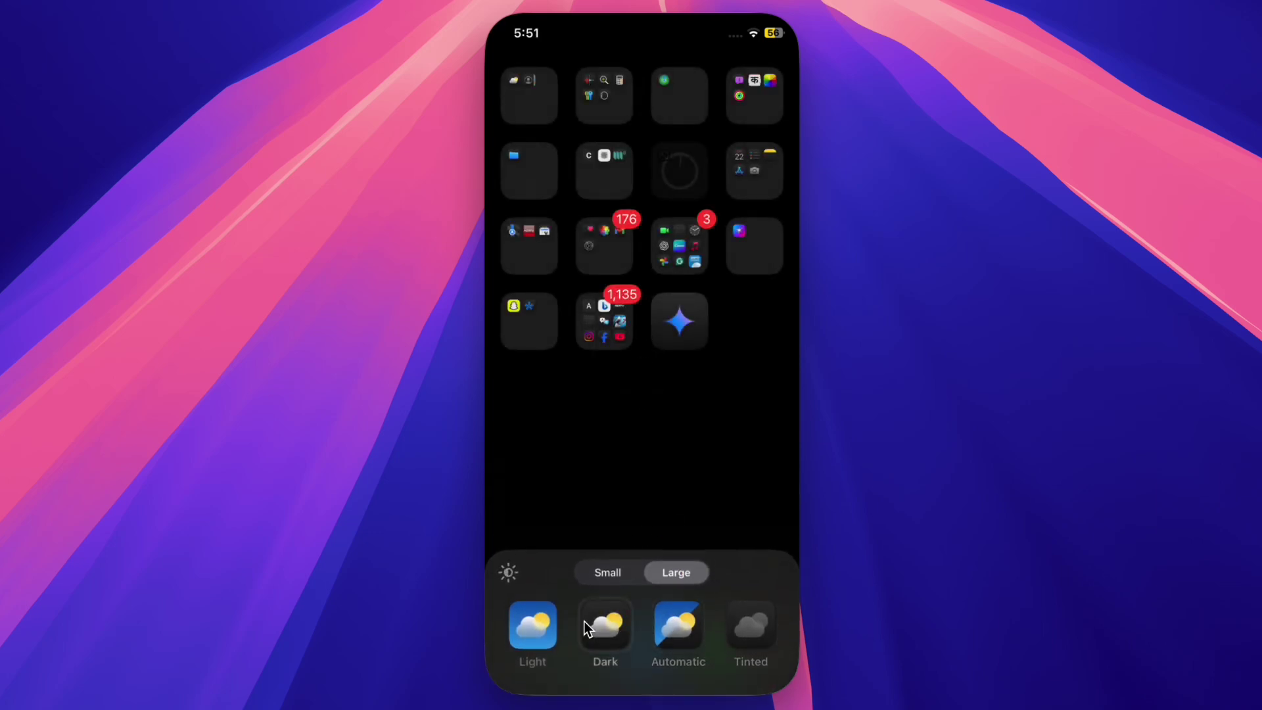
click(539, 628)
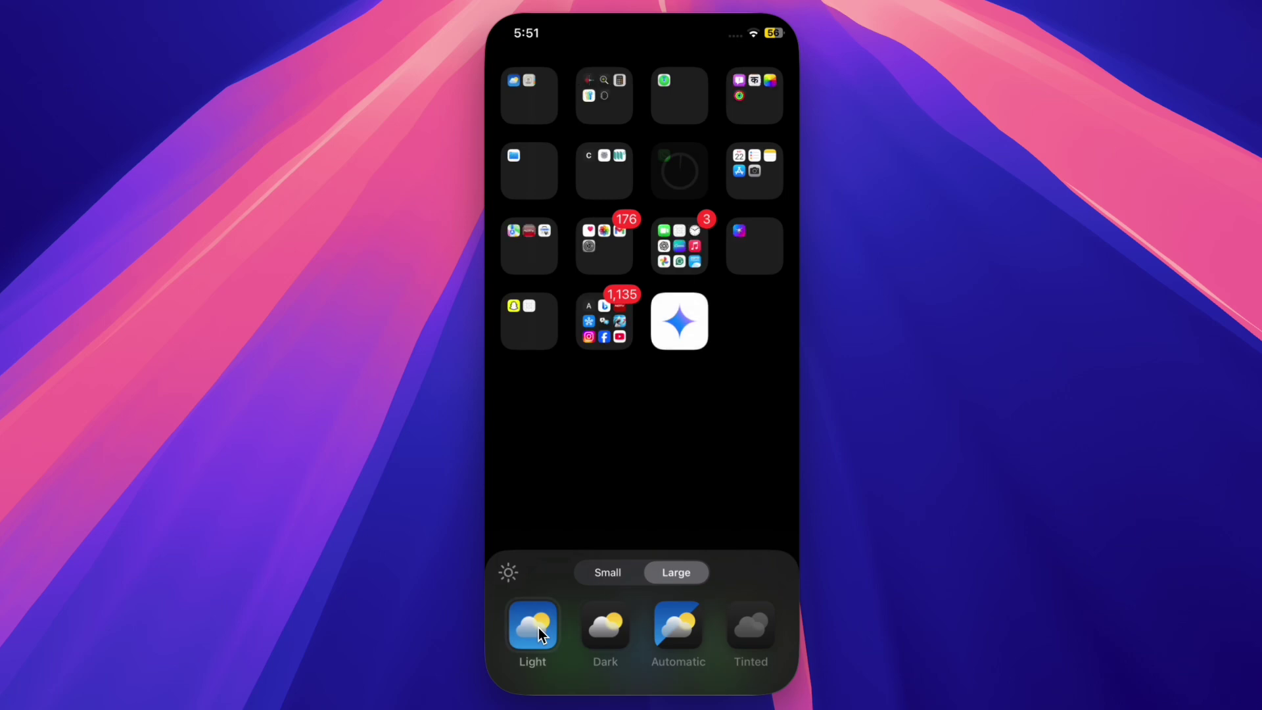
click(602, 630)
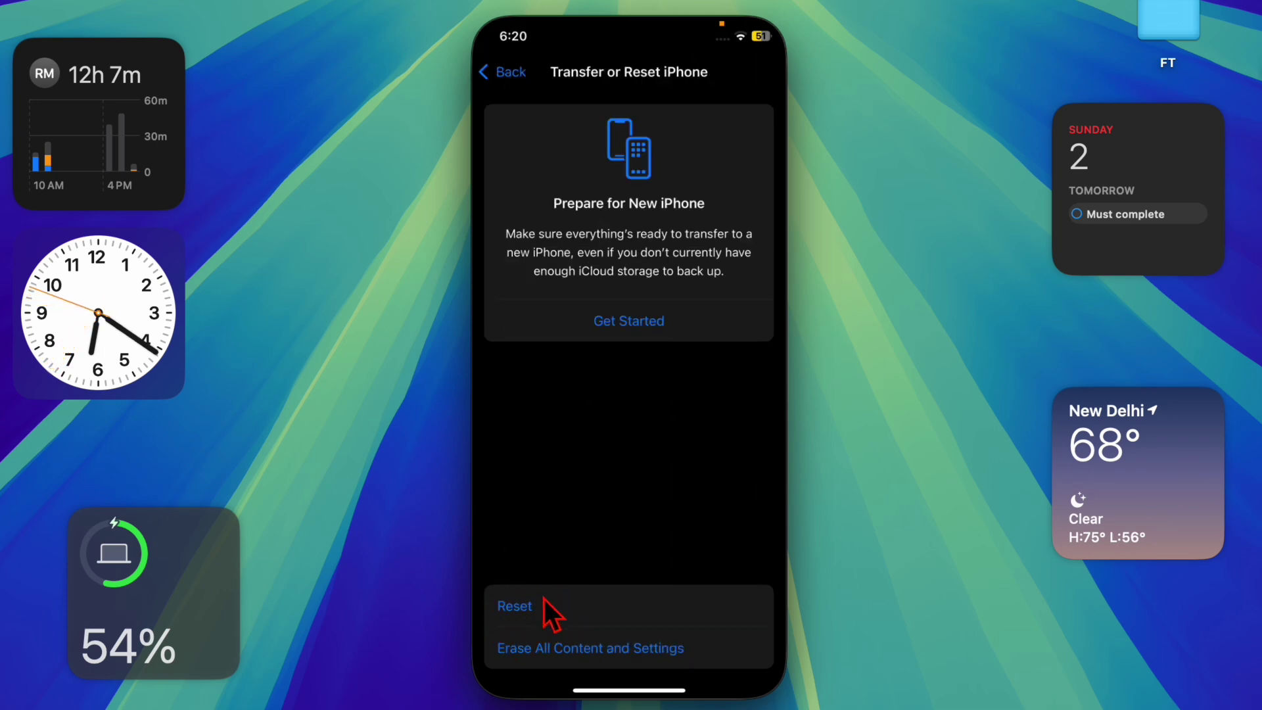
Tap Reset on the Transfer or Reset iPhone page to show the reset action sheet.
click(543, 601)
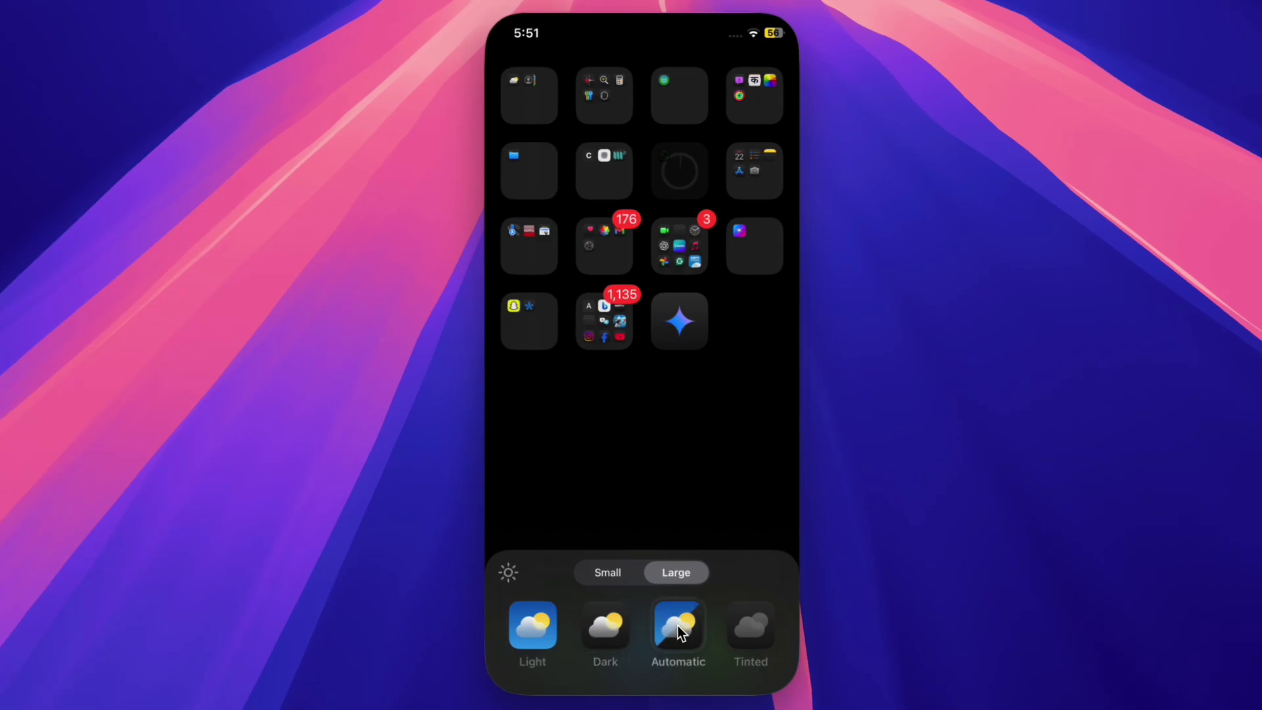
click(745, 628)
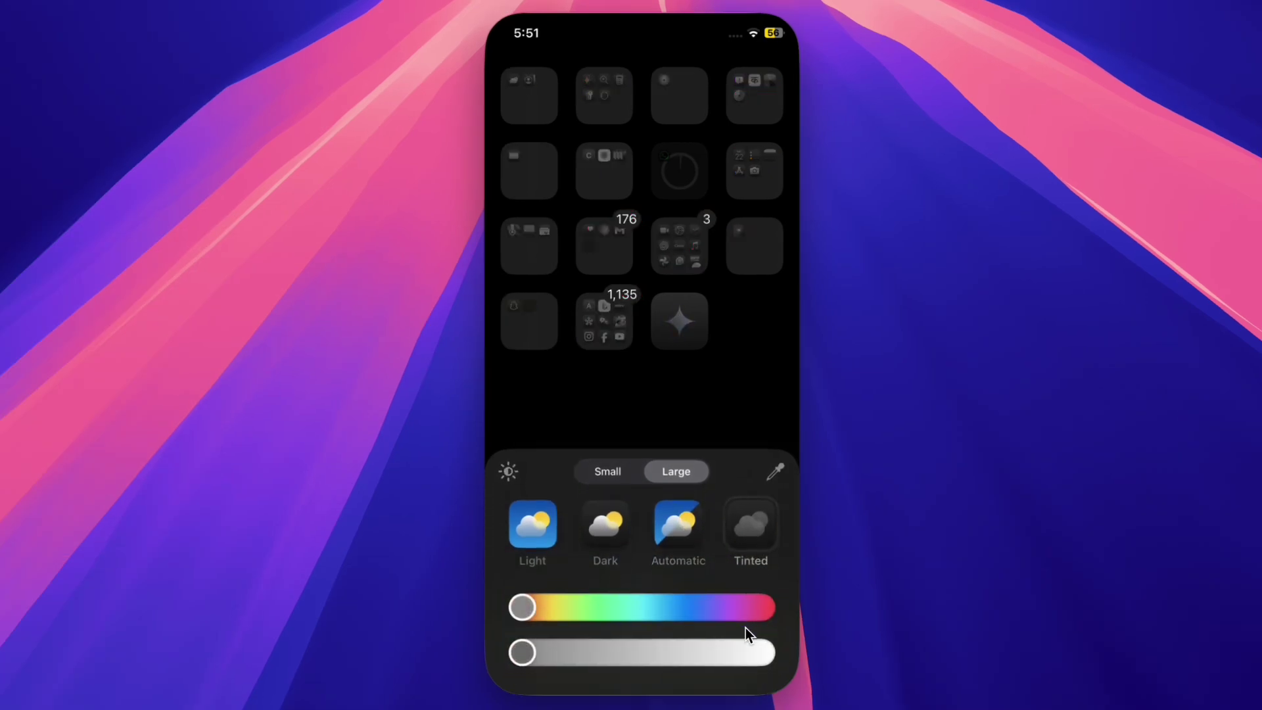
click(673, 538)
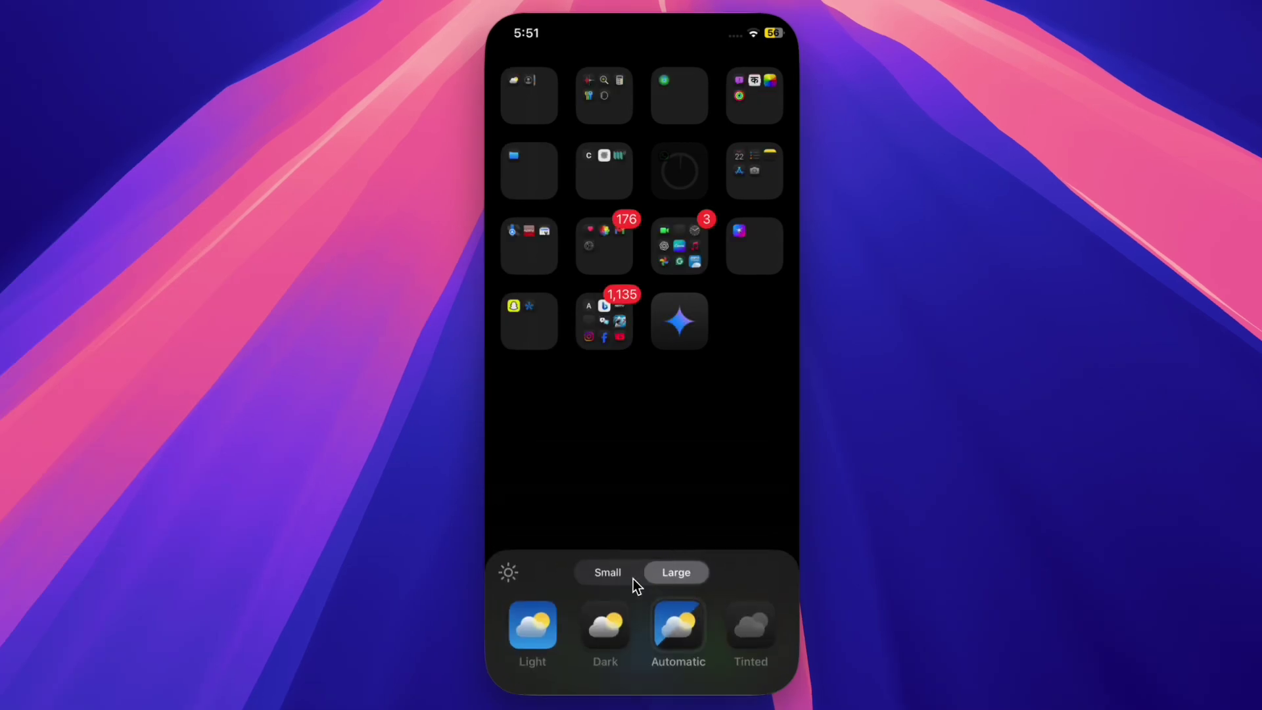
click(608, 578)
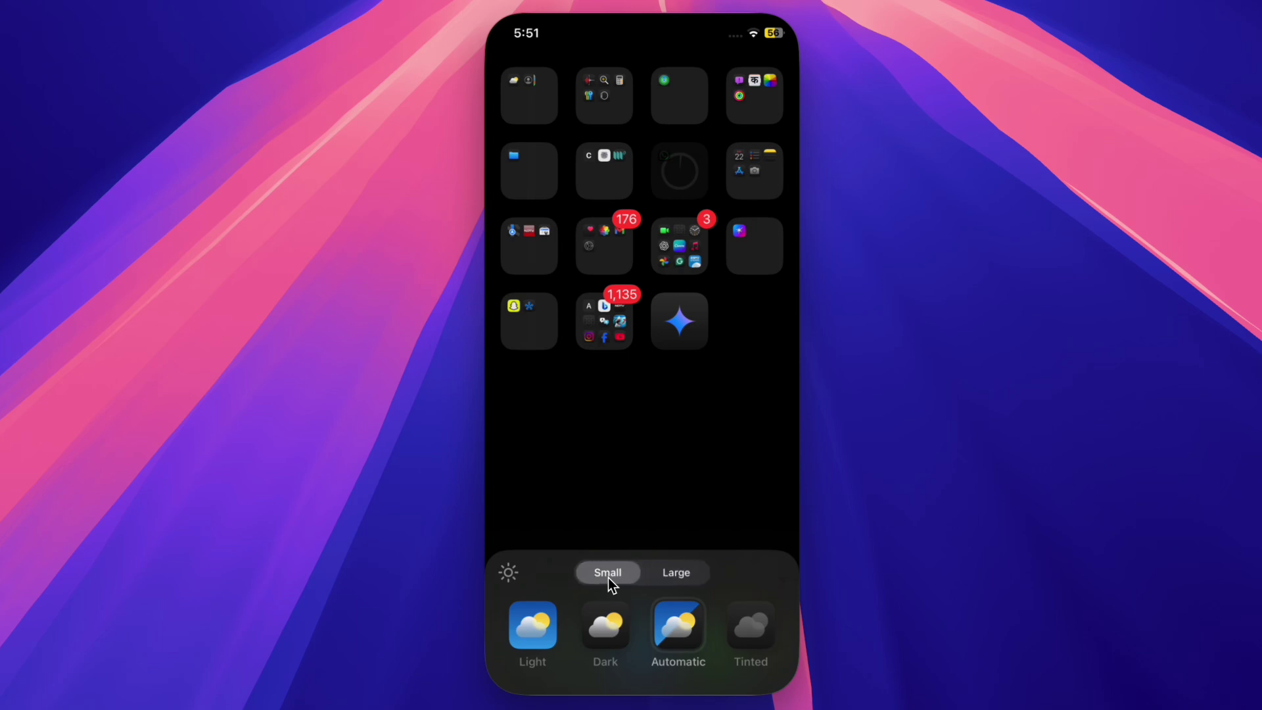
click(606, 628)
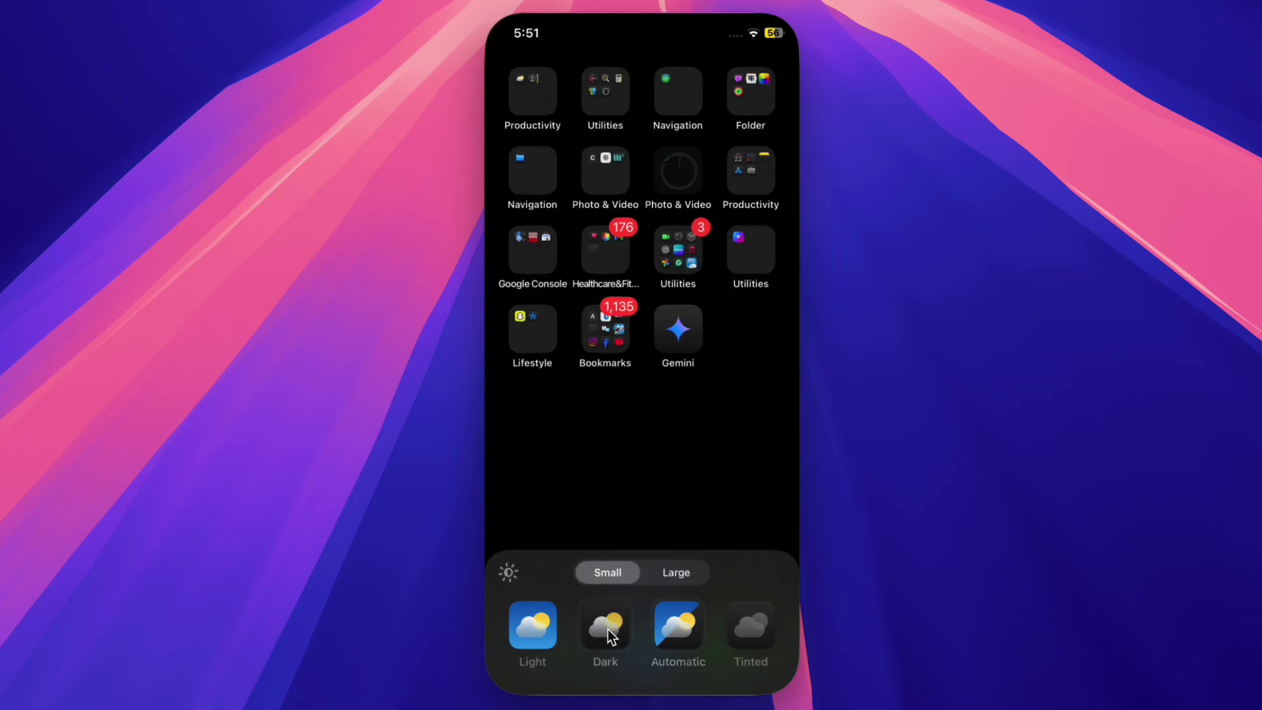
click(537, 630)
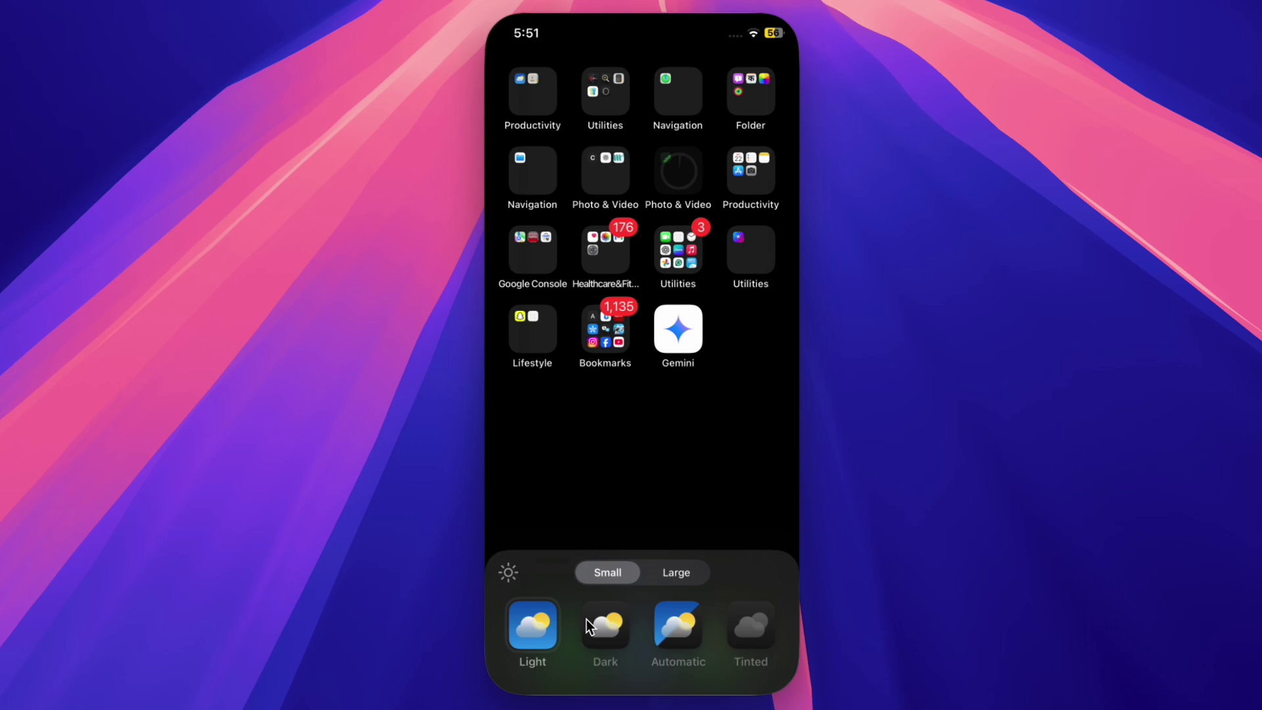
click(612, 628)
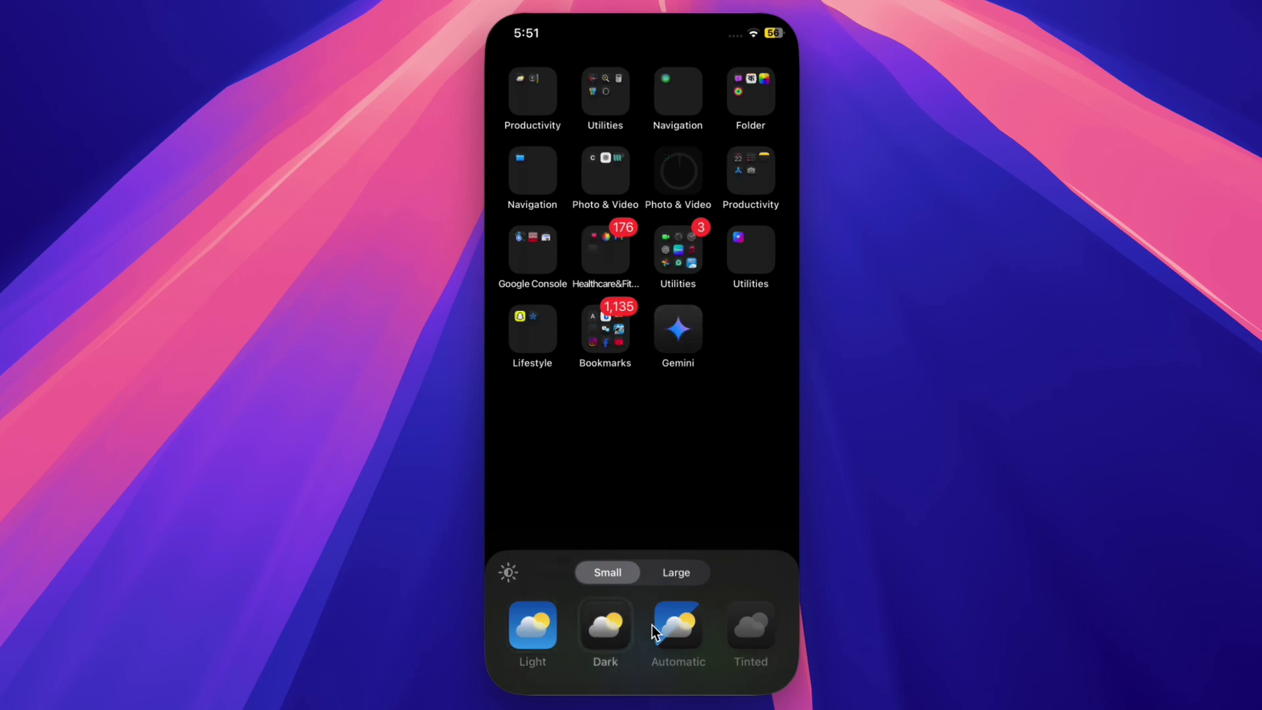
click(676, 625)
click(676, 572)
click(616, 624)
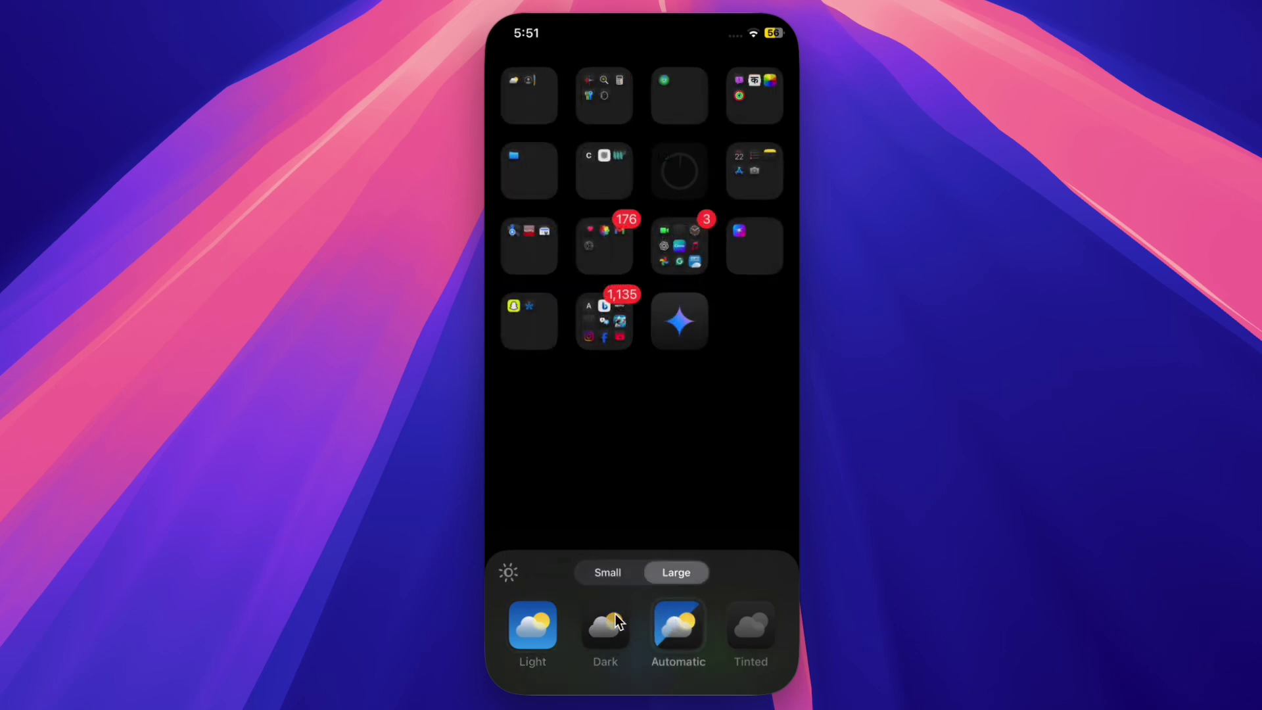
click(538, 628)
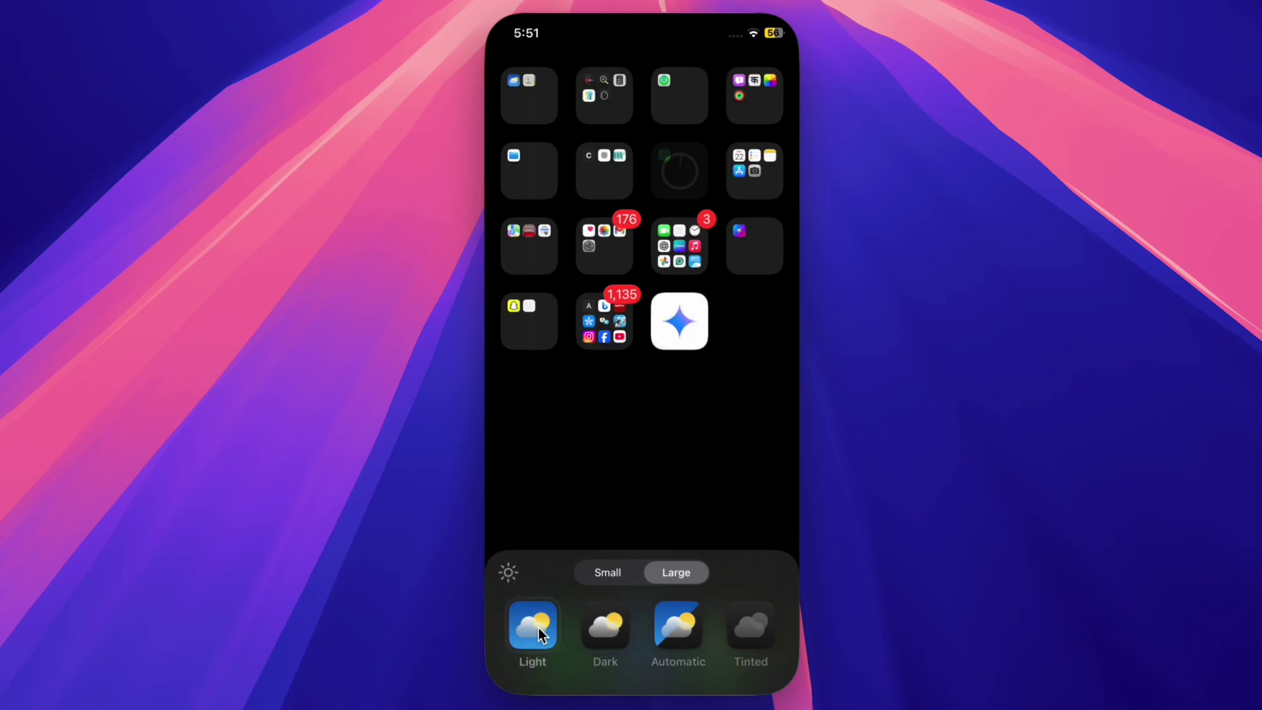
click(605, 635)
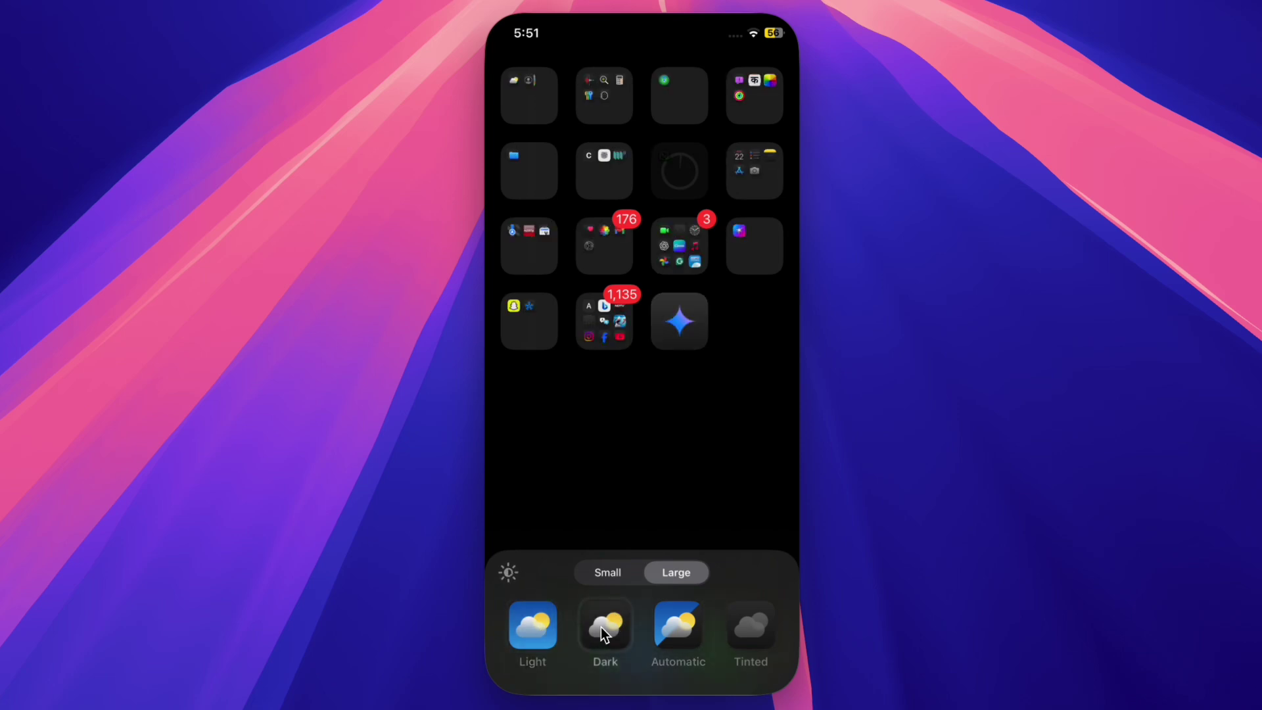
click(677, 628)
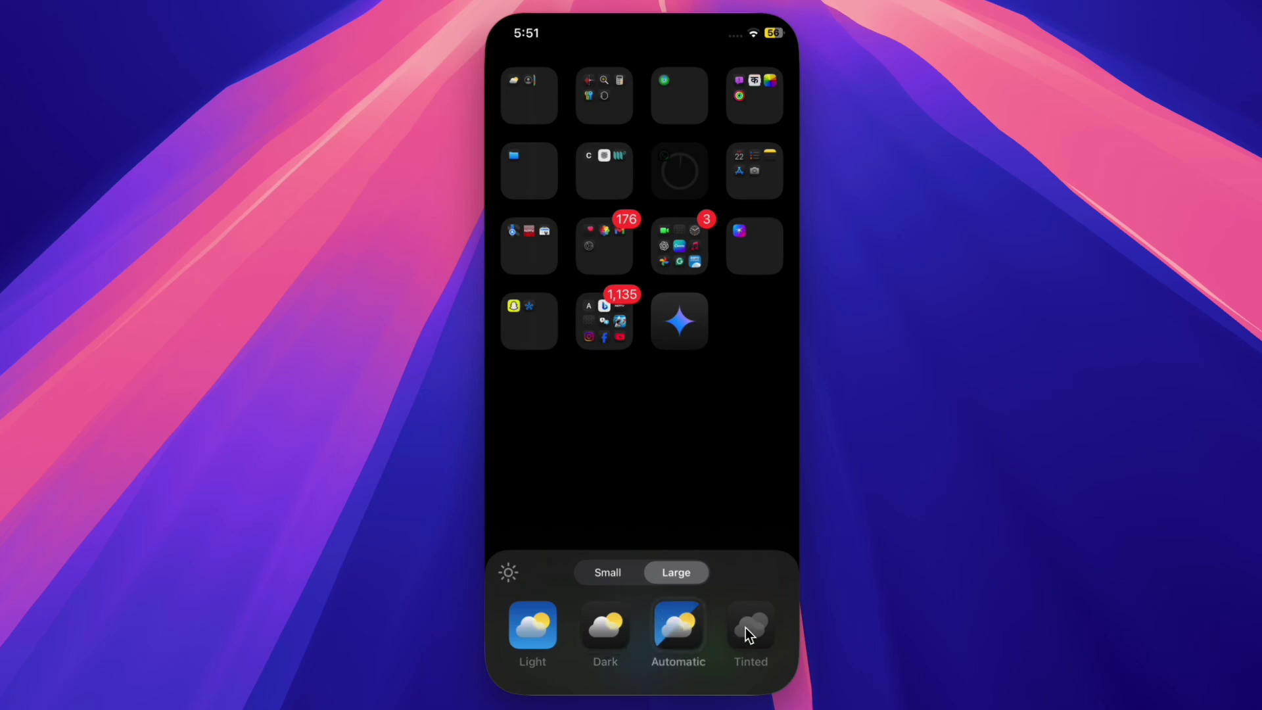